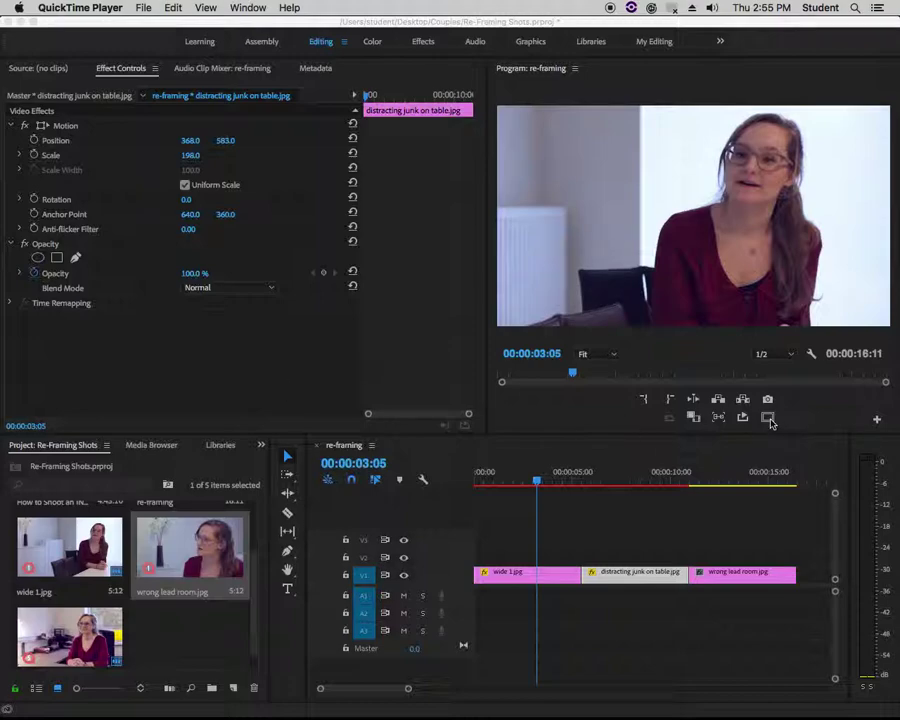
Turn on safe margins in the Program monitor and switch to the Graphics workspace.
{"action": "left_click", "coordinate": [768, 418]}
{"action": "left_click", "coordinate": [768, 418]}
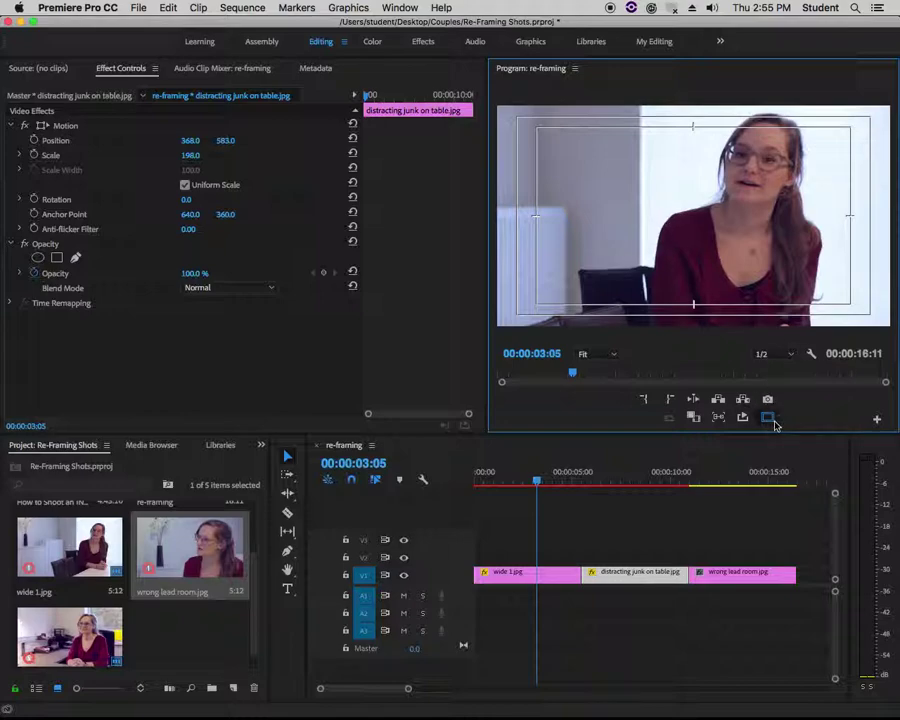
{"action": "left_click", "coordinate": [877, 419]}
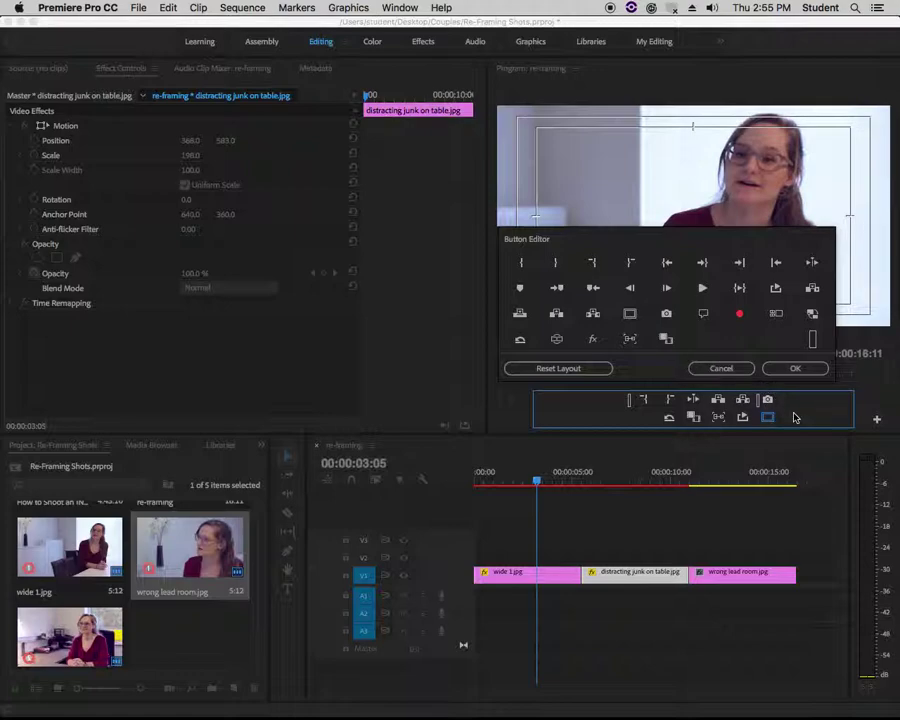
{"action": "left_click", "coordinate": [795, 370]}
{"action": "left_click", "coordinate": [792, 372]}
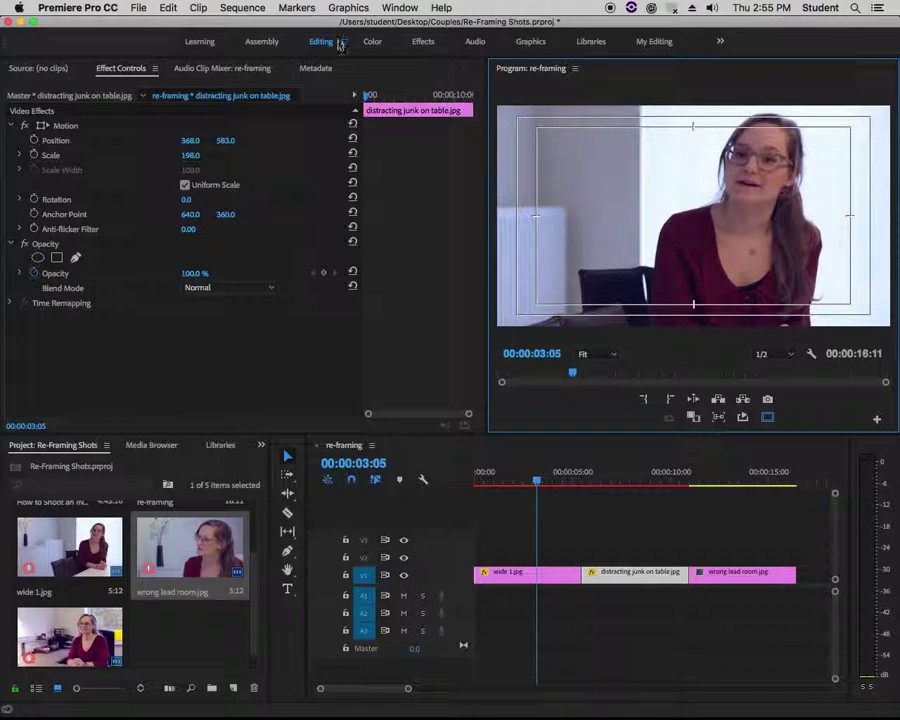
{"action": "left_click", "coordinate": [530, 43]}
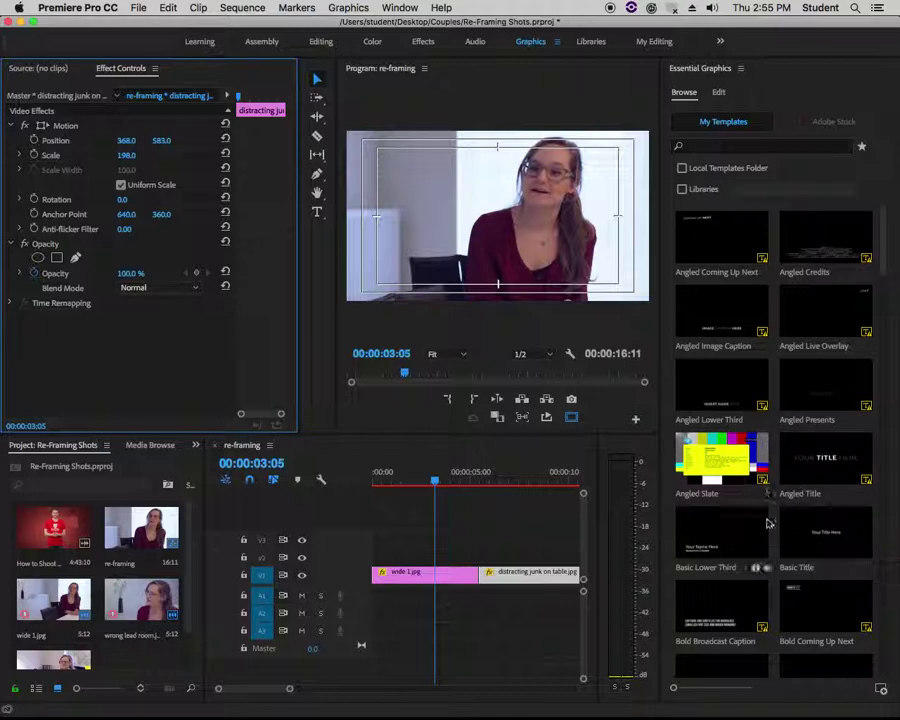
Try the Basic Lower Third template on track V2 above wide 1.jpg, and delete it.
{"action": "left_click_drag", "start_coordinate": [716, 546], "coordinate": [431, 558]}
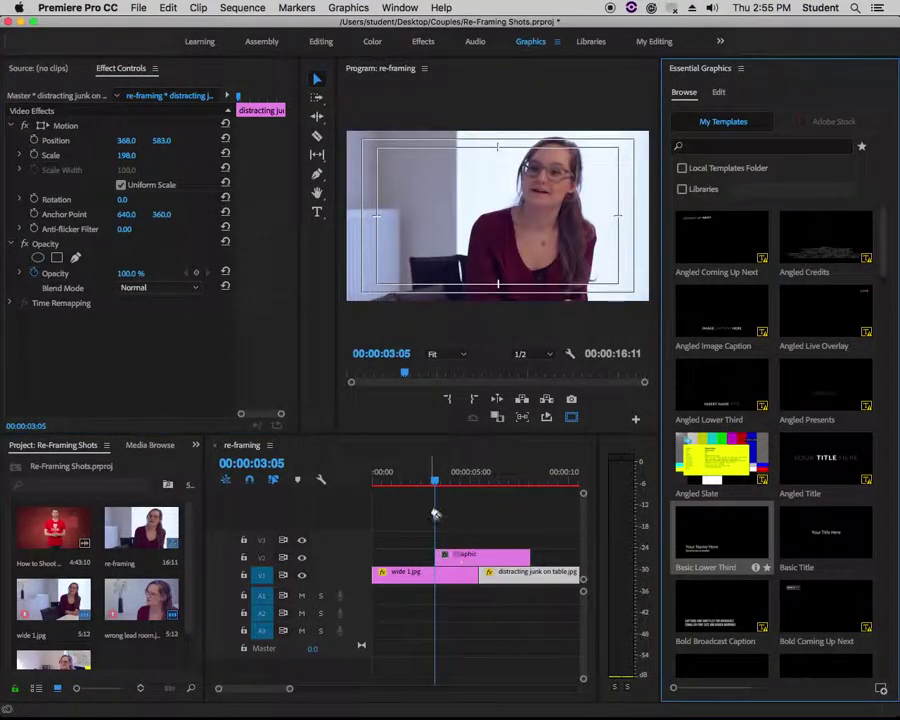
{"action": "left_click", "coordinate": [456, 483]}
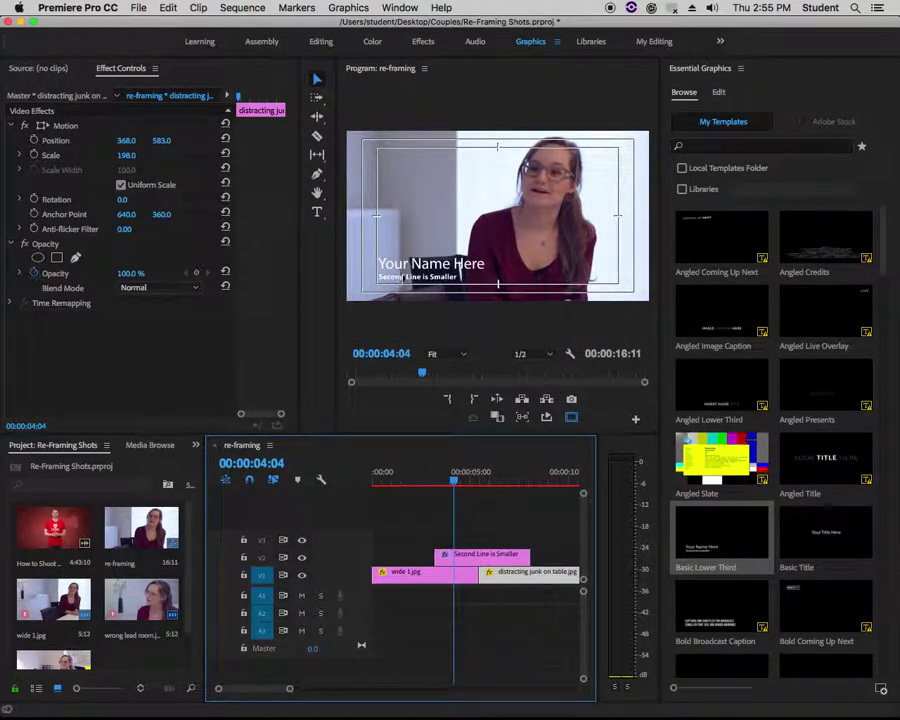
{"action": "left_click", "coordinate": [486, 555]}
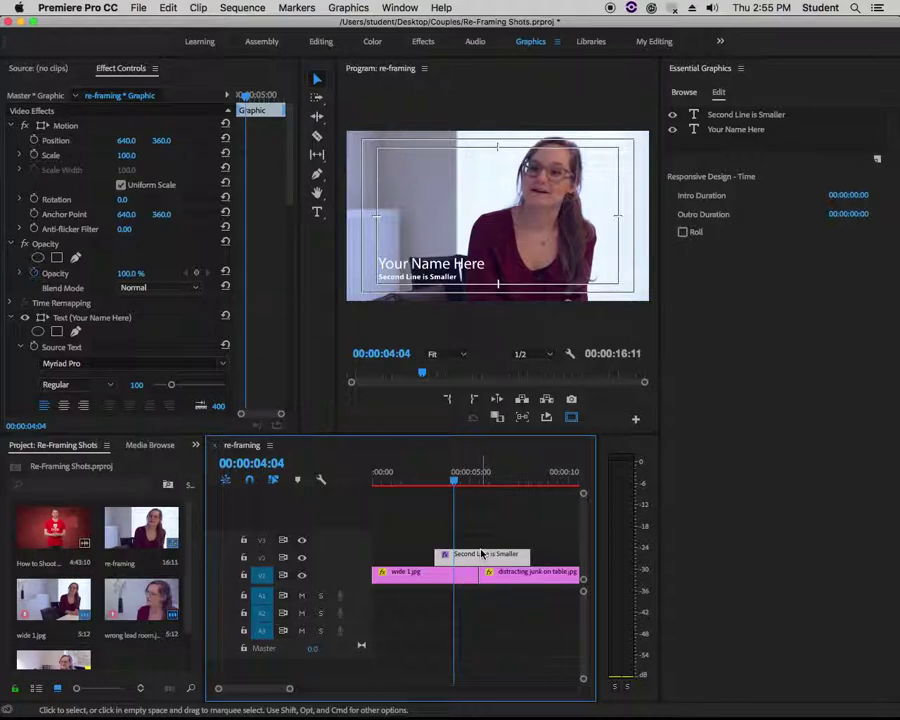
{"action": "key", "text": "Delete"}
Add a new text layer at the start of the sequence and place it at about 140, 515, inside the title-safe area.
{"action": "left_click_drag", "start_coordinate": [455, 479], "coordinate": [378, 487]}
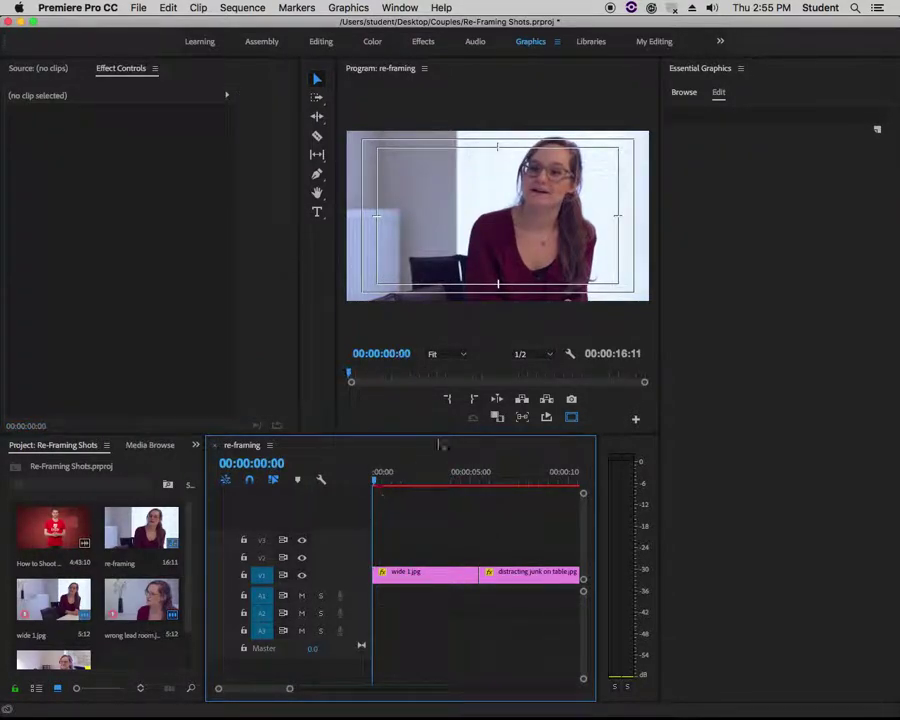
{"action": "left_click", "coordinate": [720, 95]}
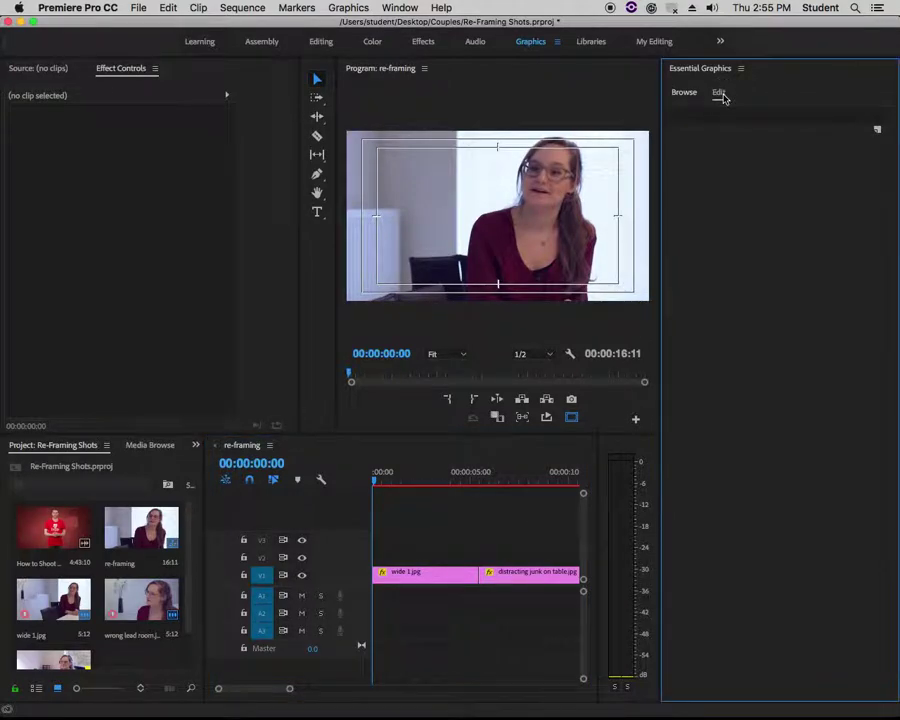
{"action": "left_click", "coordinate": [878, 133]}
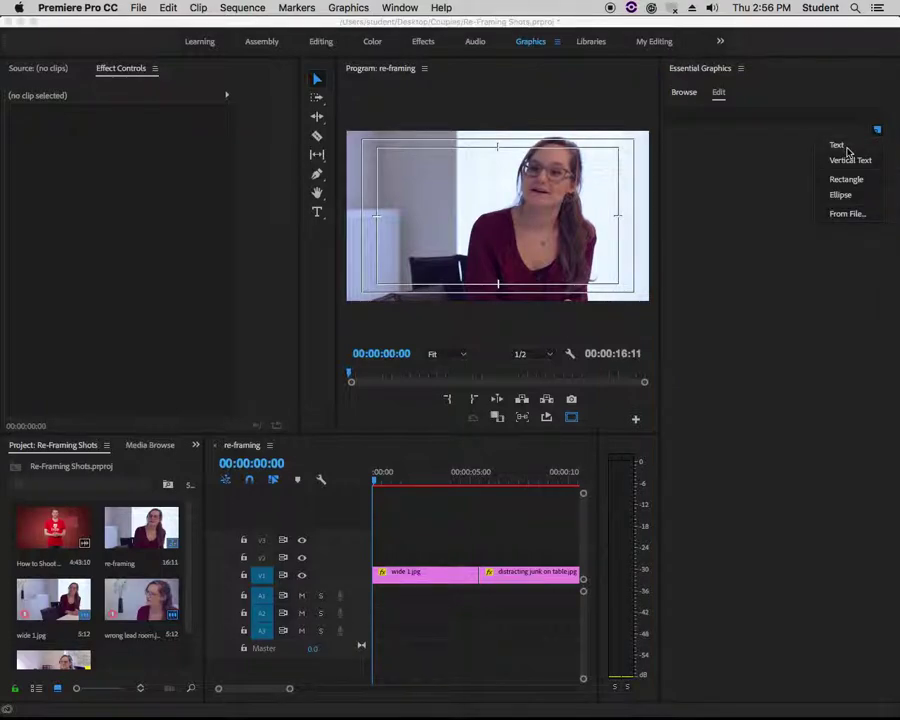
{"action": "left_click", "coordinate": [837, 145]}
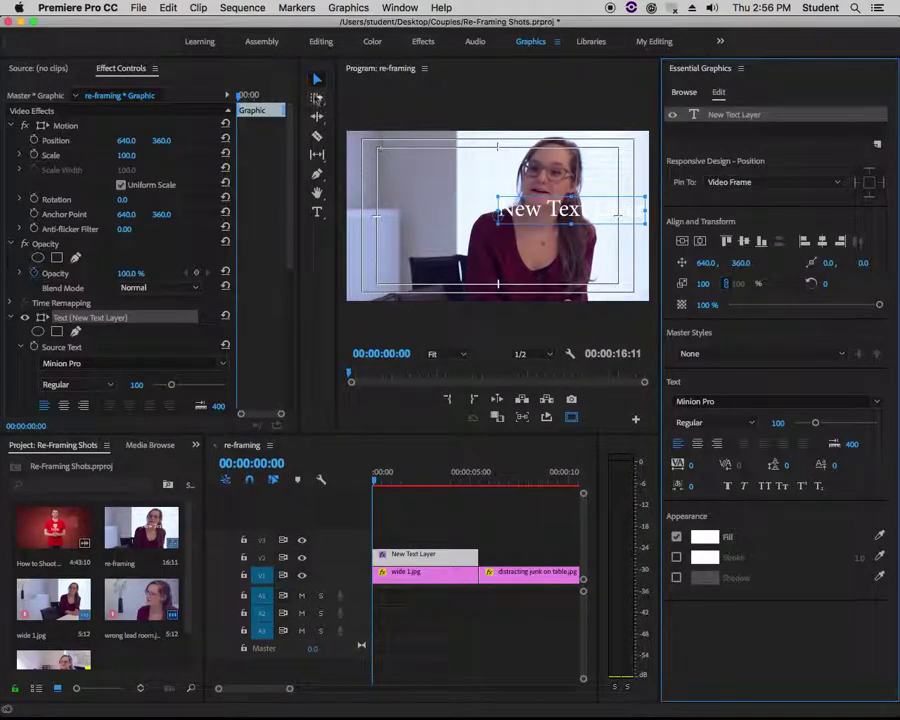
{"action": "left_click_drag", "start_coordinate": [552, 224], "coordinate": [430, 257]}
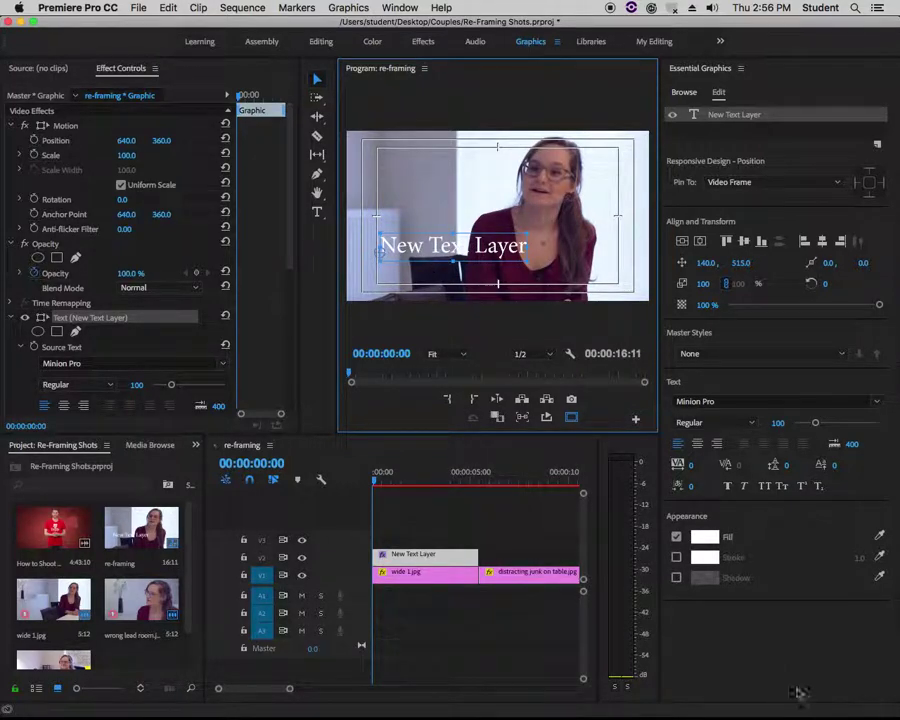
Give the text a near-black stroke (070707) with a width of 4.
{"action": "left_click", "coordinate": [677, 558]}
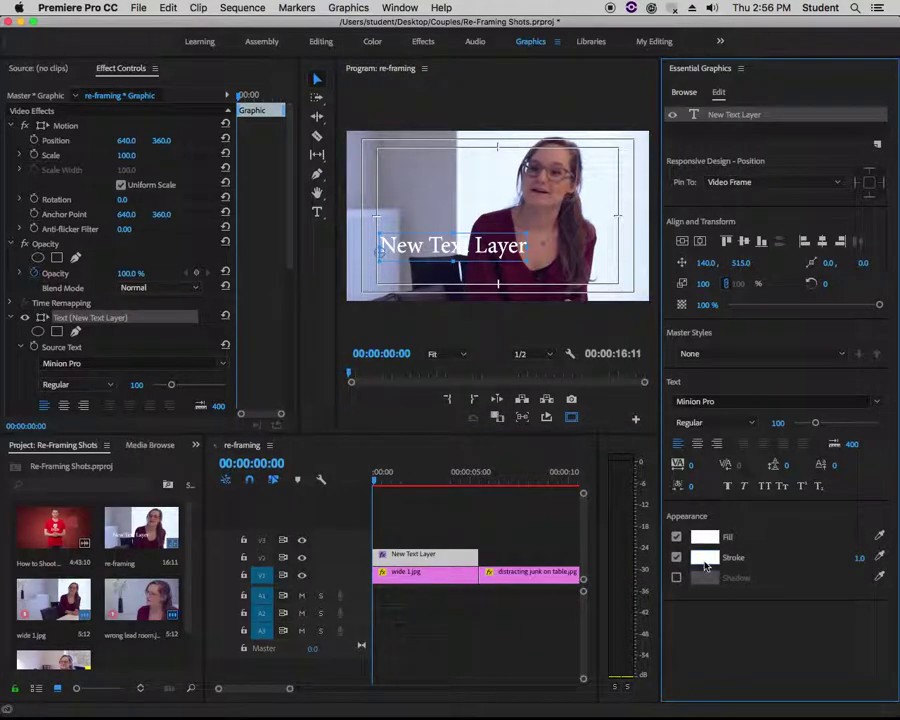
{"action": "left_click", "coordinate": [705, 561]}
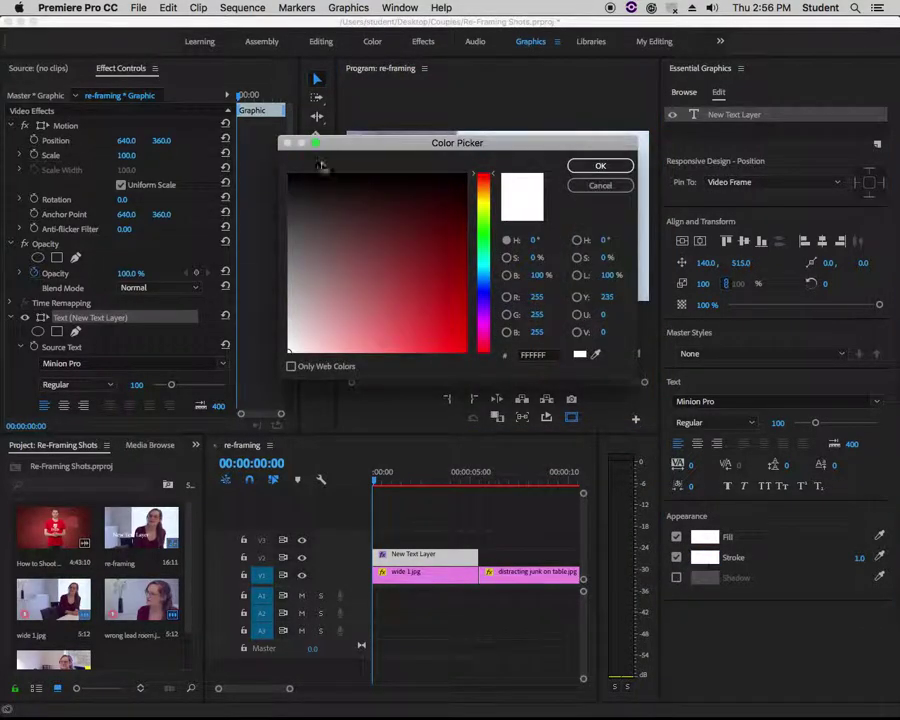
{"action": "left_click", "coordinate": [291, 181]}
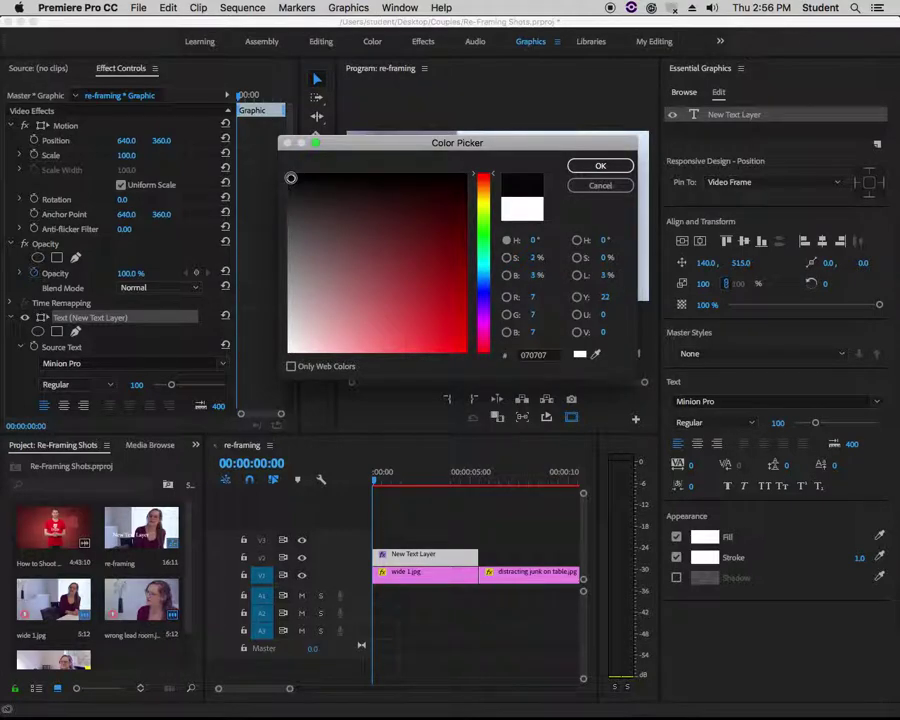
{"action": "left_click", "coordinate": [590, 168]}
{"action": "left_click", "coordinate": [862, 559]}
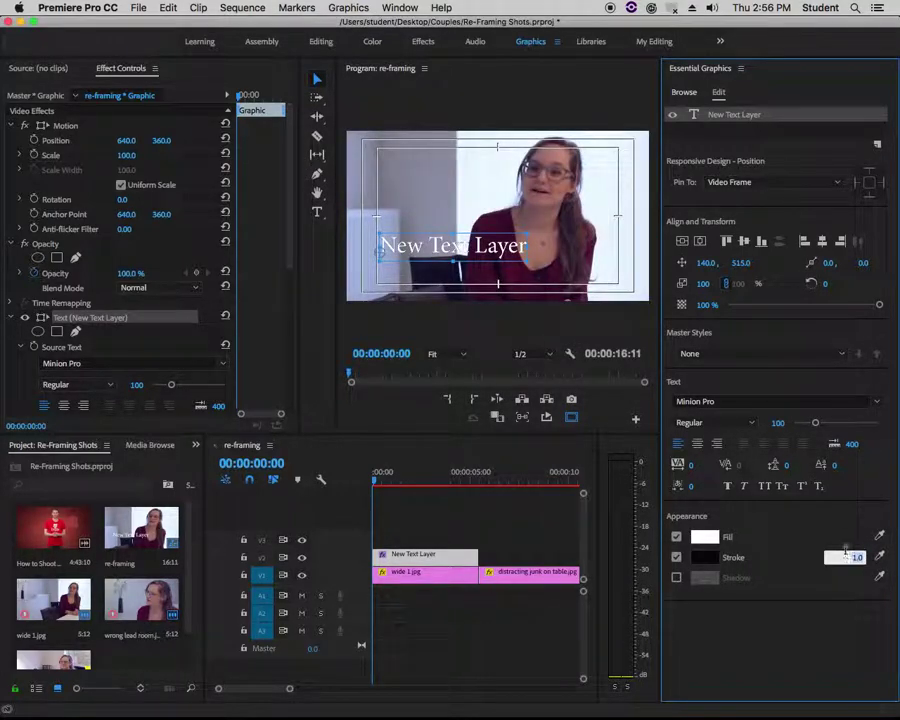
{"action": "type", "text": "4"}
{"action": "key", "text": "Return"}
Enable the text's shadow and set its colour to near black.
{"action": "left_click", "coordinate": [676, 578]}
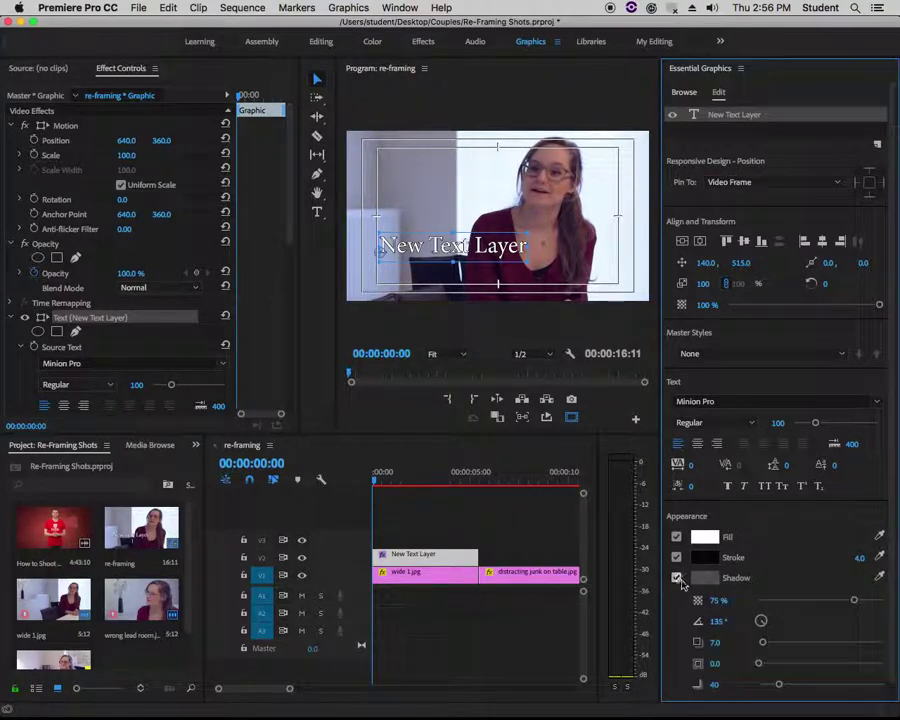
{"action": "left_click", "coordinate": [705, 578]}
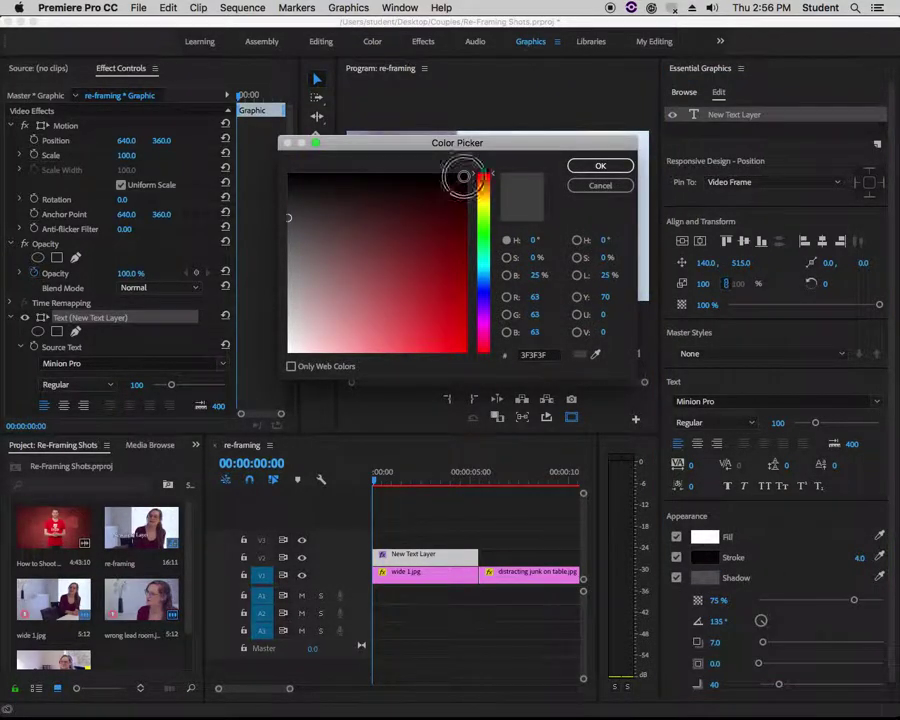
{"action": "left_click", "coordinate": [598, 166]}
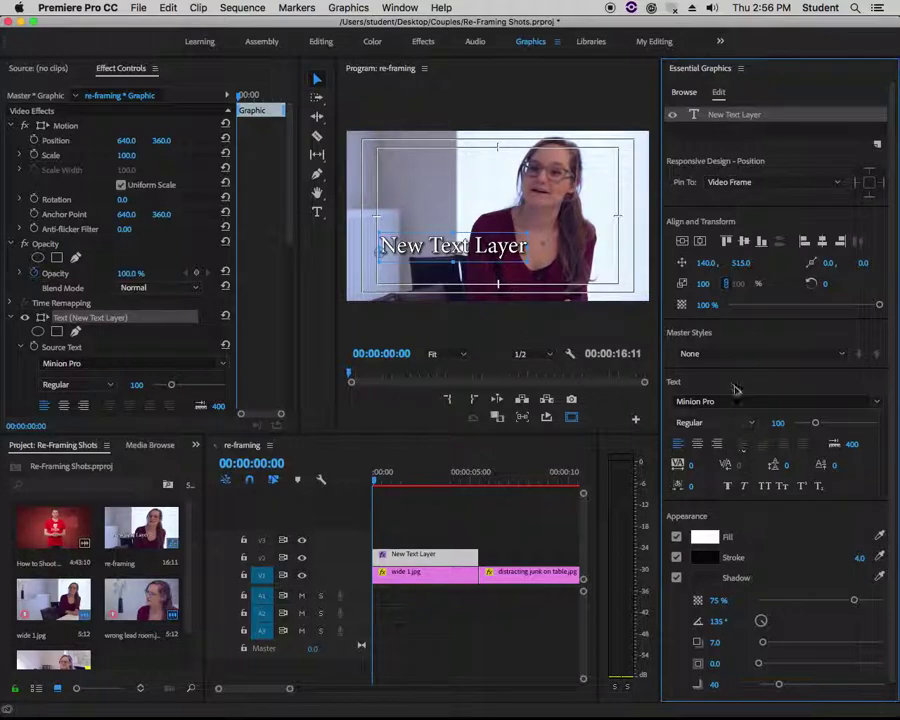
Set the text layer's Minion Pro font style to Bold and deselect the layer.
{"action": "left_click", "coordinate": [708, 424]}
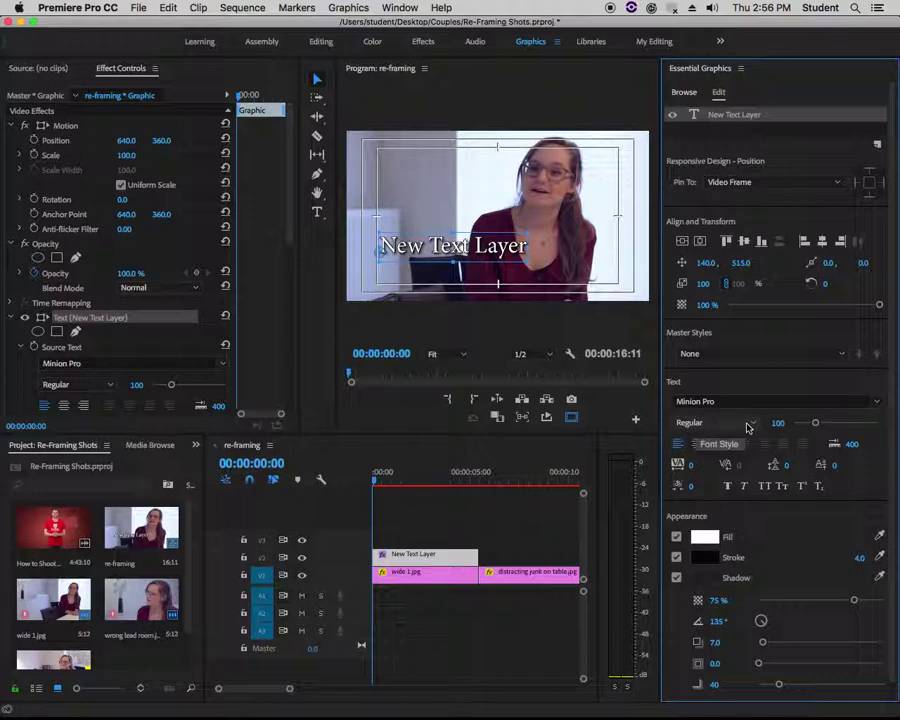
{"action": "left_click", "coordinate": [744, 421]}
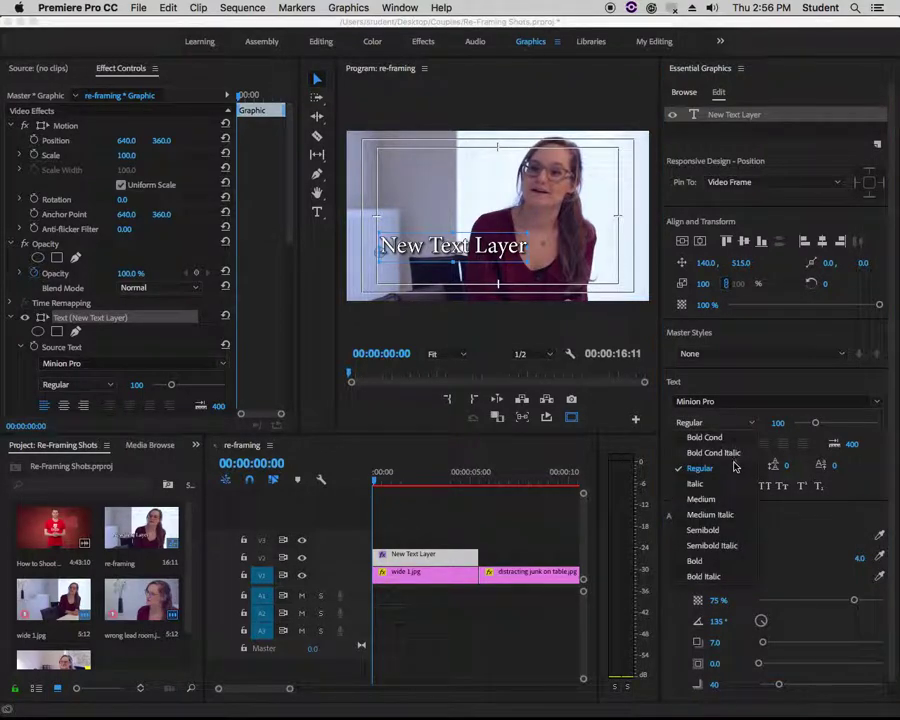
{"action": "left_click", "coordinate": [711, 567]}
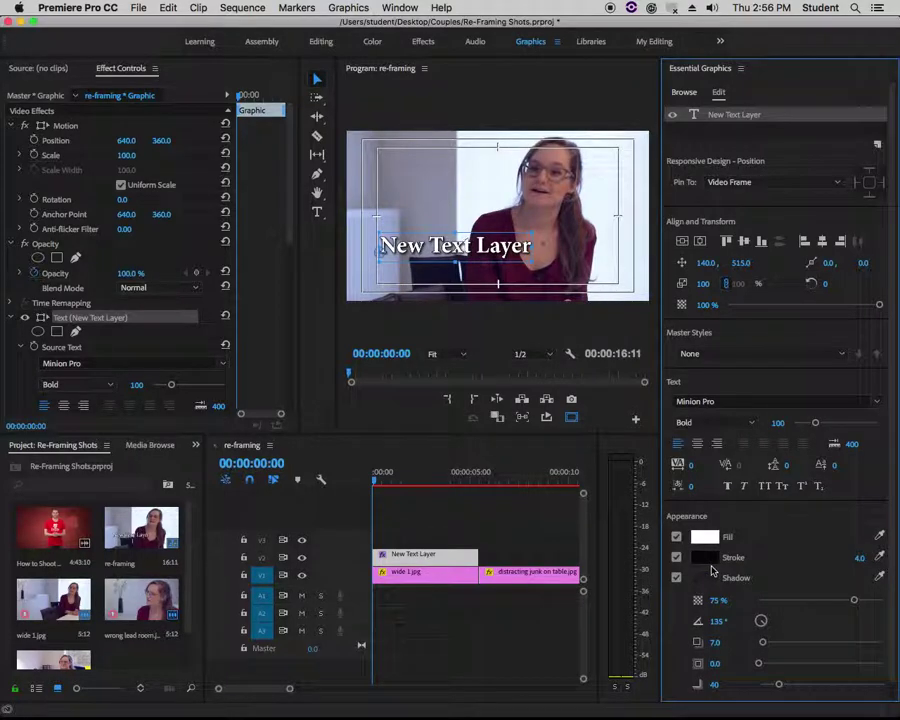
{"action": "left_click", "coordinate": [606, 236]}
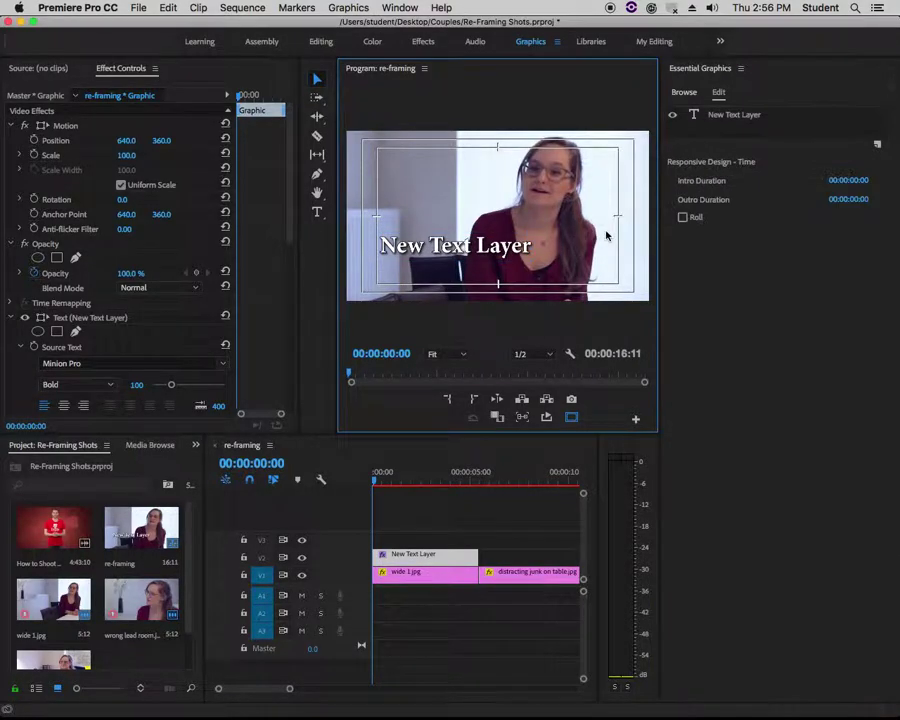
Duplicate the text layer and place the copy just below the original, at about 146, 622.
{"action": "left_click", "coordinate": [714, 118]}
{"action": "right_click", "coordinate": [714, 118]}
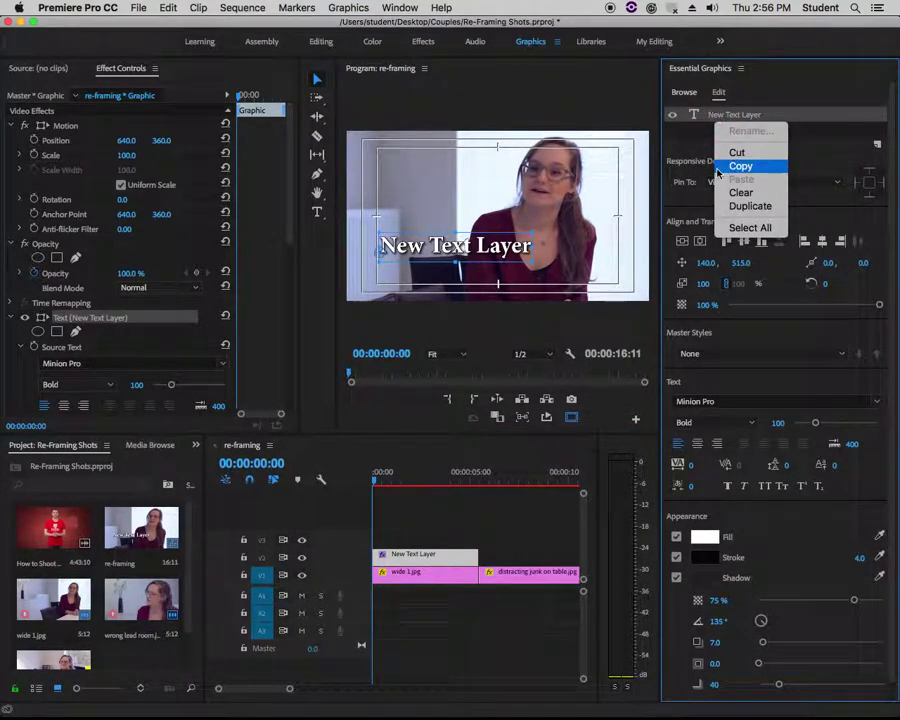
{"action": "left_click", "coordinate": [748, 206]}
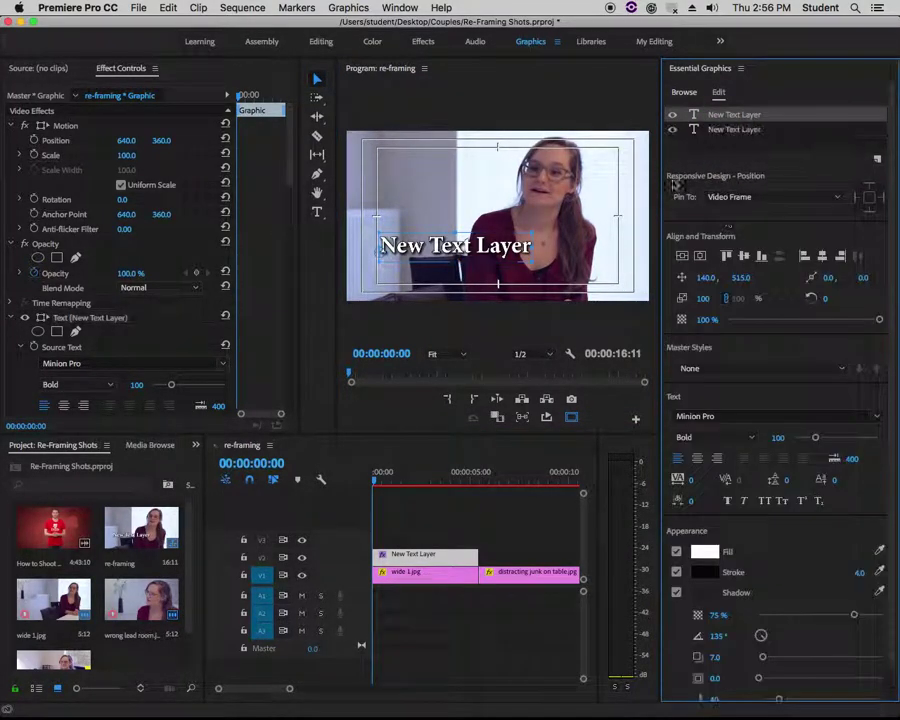
{"action": "left_click_drag", "start_coordinate": [460, 253], "coordinate": [460, 281]}
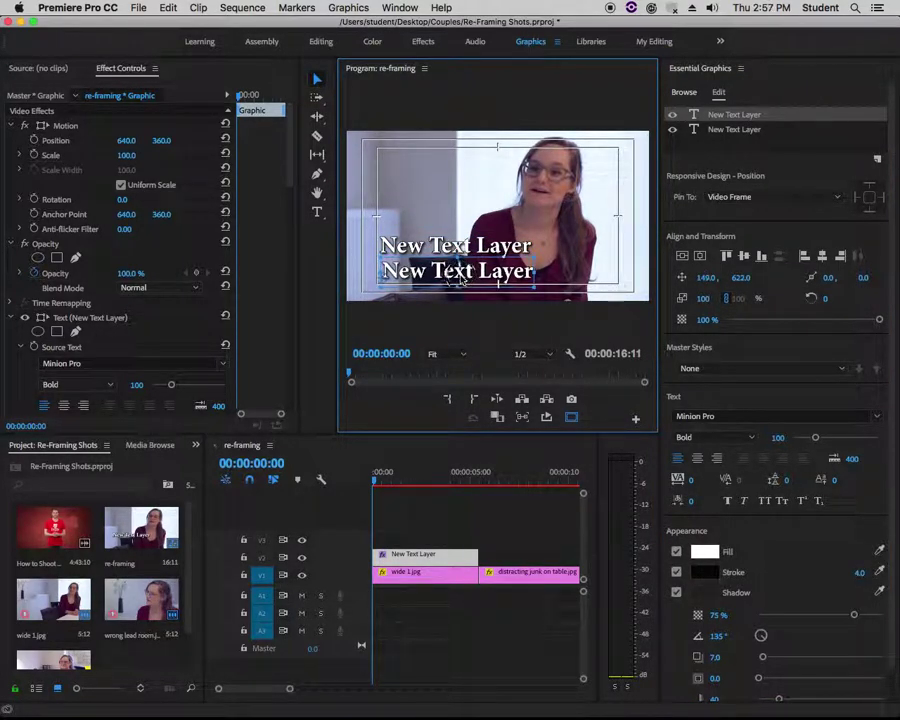
Set the duplicate text to Regular style at size 70 and move it beneath the original in the layer order.
{"action": "left_click", "coordinate": [751, 440]}
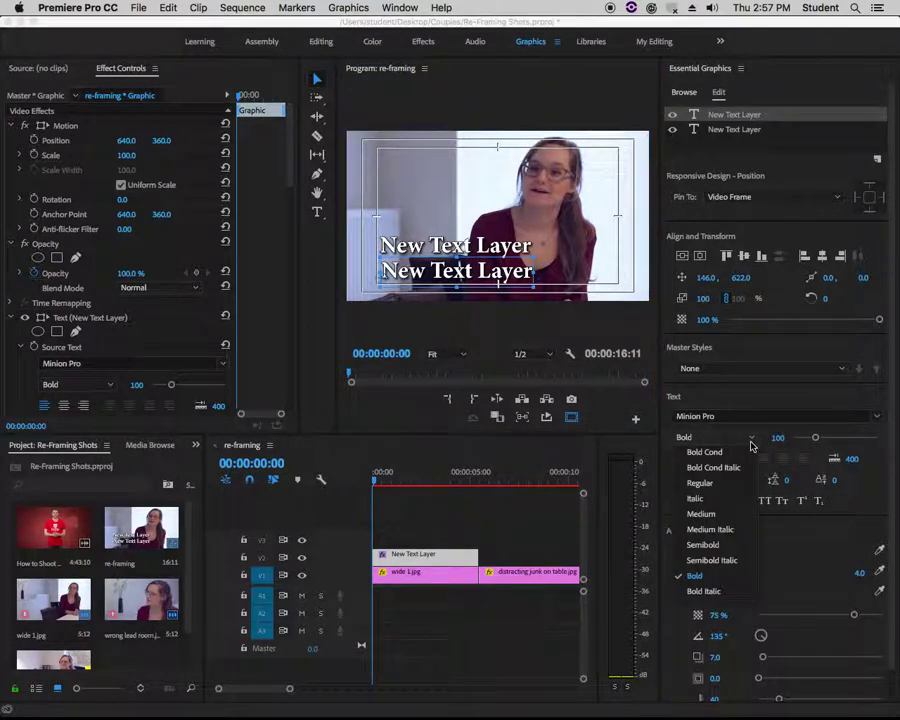
{"action": "left_click", "coordinate": [729, 486]}
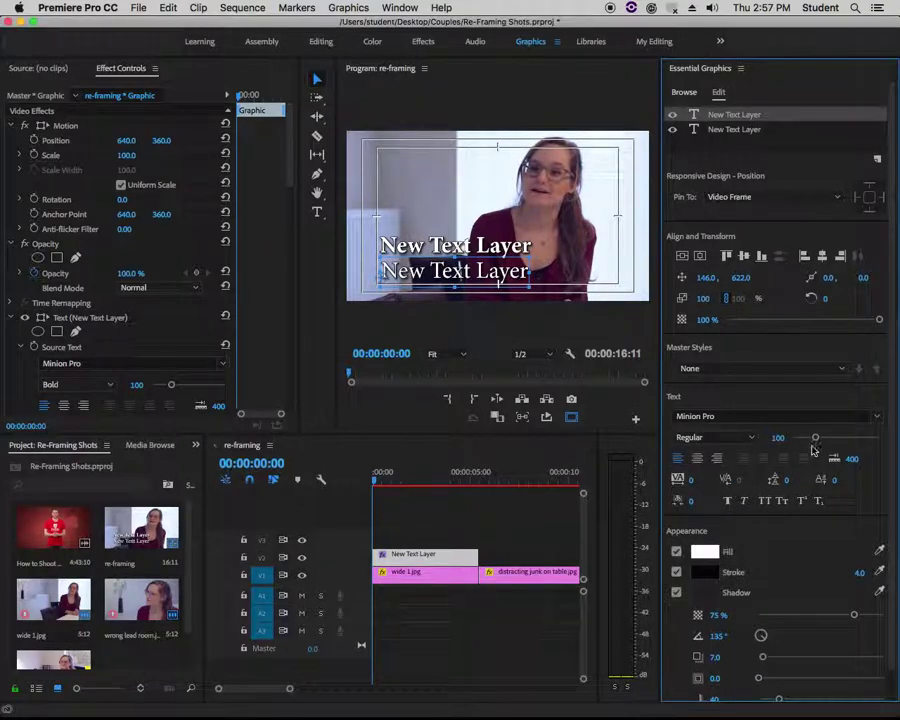
{"action": "left_click_drag", "start_coordinate": [816, 441], "coordinate": [807, 441]}
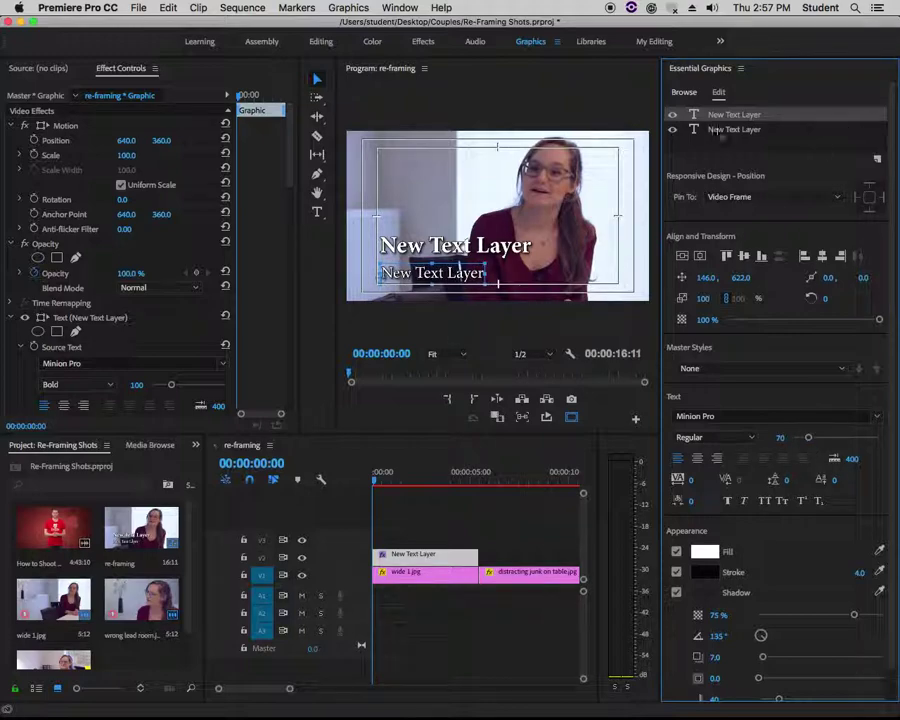
{"action": "left_click_drag", "start_coordinate": [722, 118], "coordinate": [724, 140]}
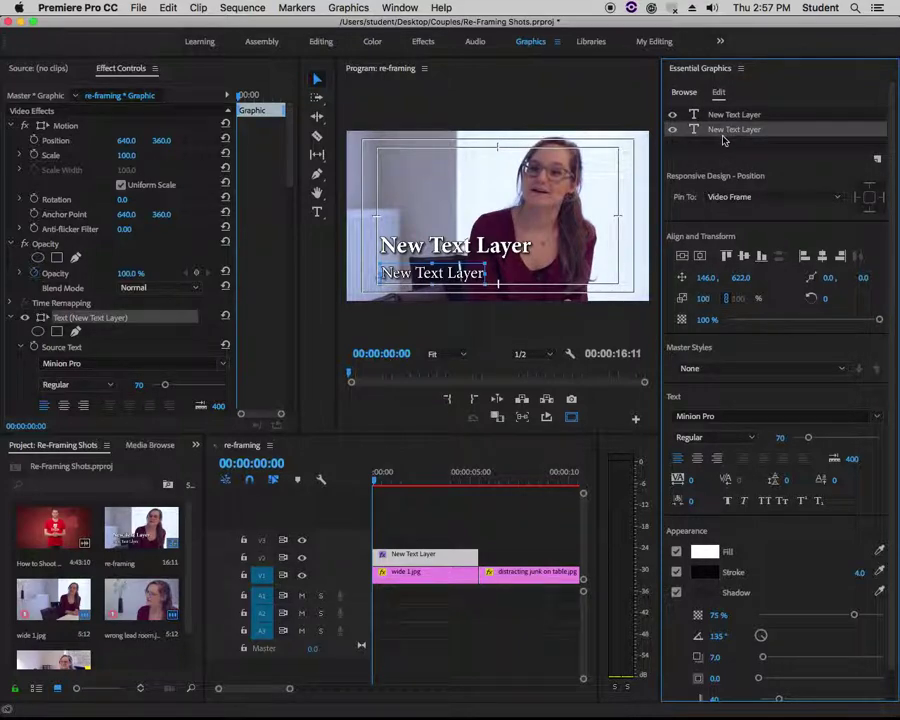
Replace the upper line's placeholder text with "Her Name".
{"action": "left_click", "coordinate": [317, 212]}
{"action": "double_click", "coordinate": [408, 245]}
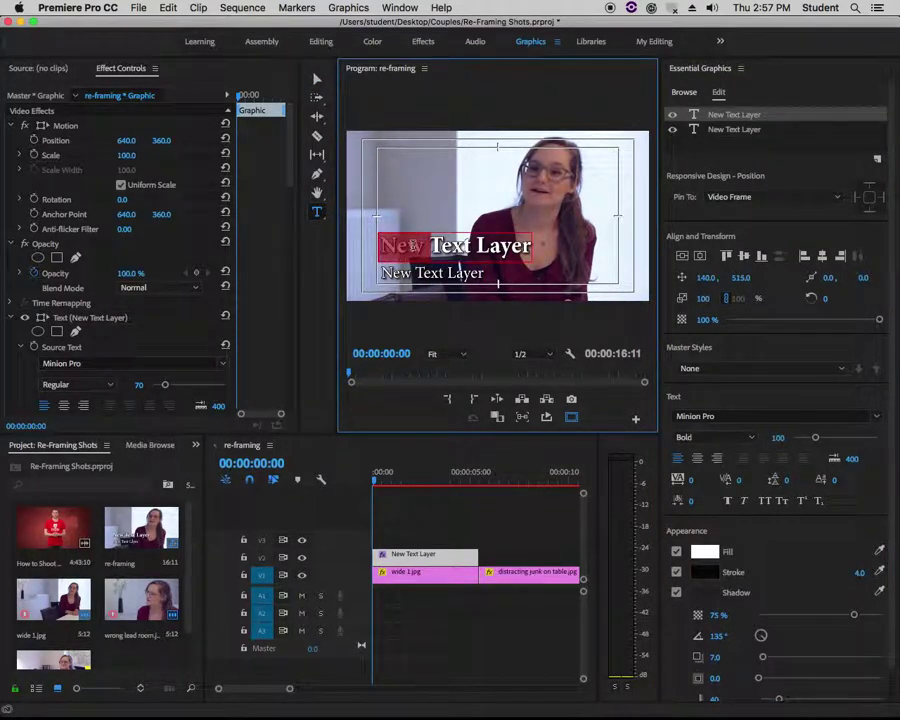
{"action": "triple_click", "coordinate": [409, 245]}
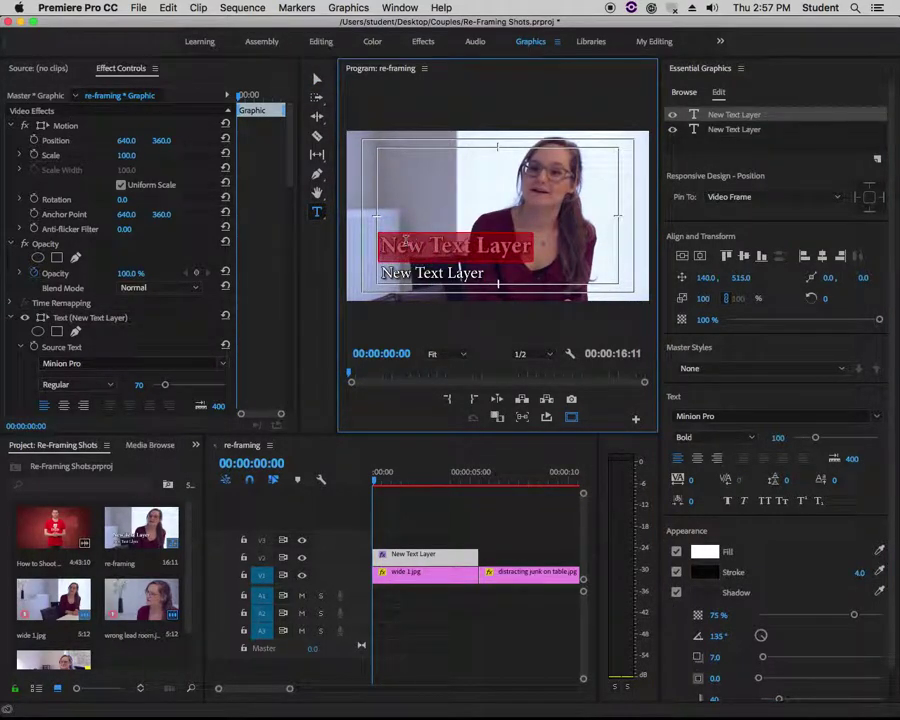
{"action": "type", "text": "Her name"}
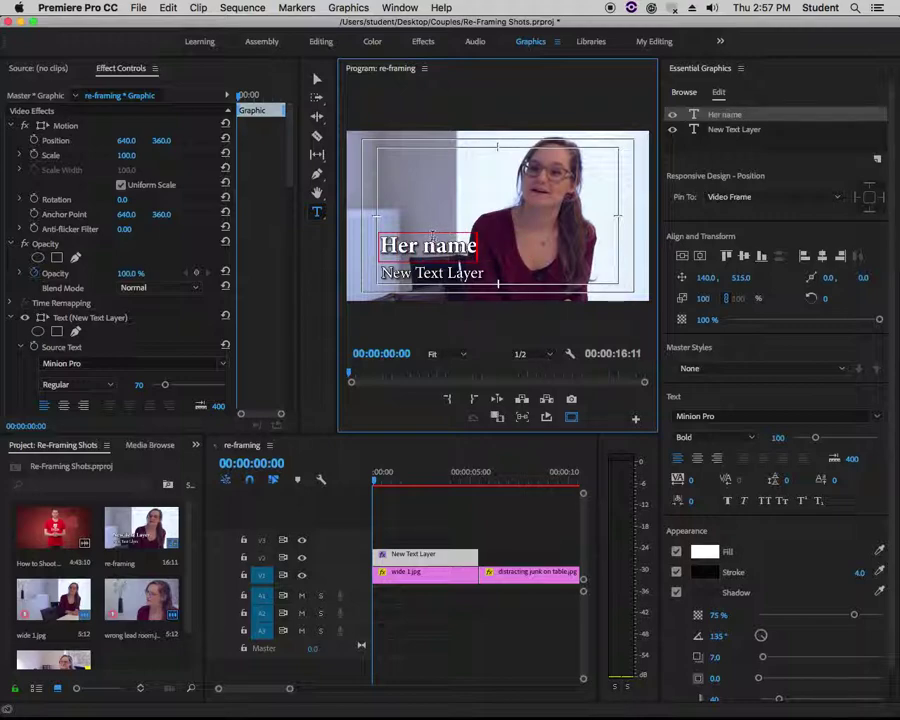
{"action": "left_click", "coordinate": [424, 236]}
{"action": "key", "text": "Delete"}
{"action": "type", "text": "N"}
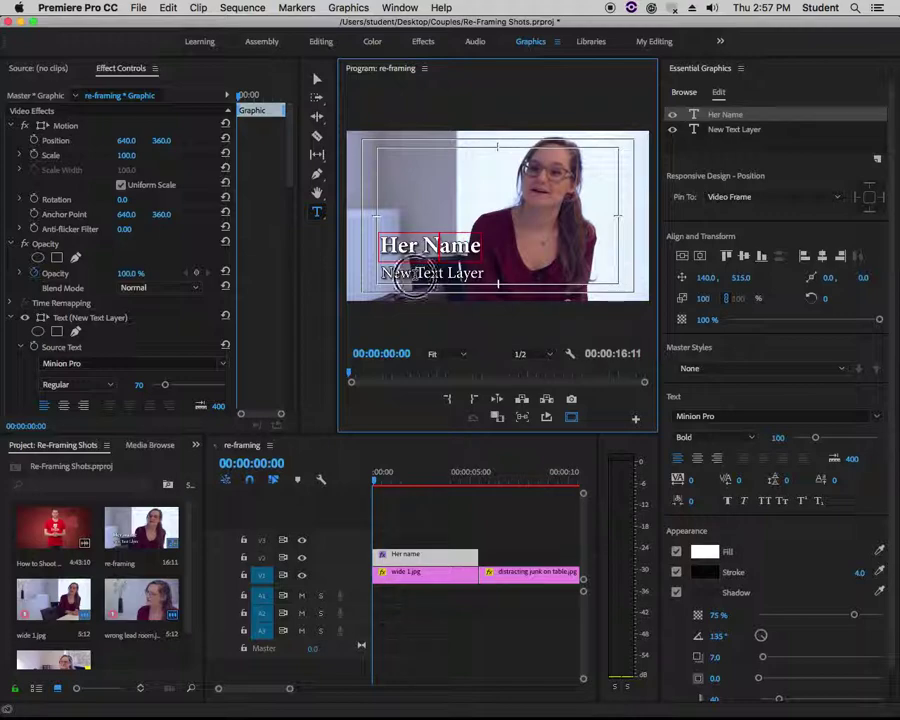
Replace the lower line's placeholder text with "Her Title".
{"action": "left_click", "coordinate": [413, 274]}
{"action": "triple_click", "coordinate": [414, 274]}
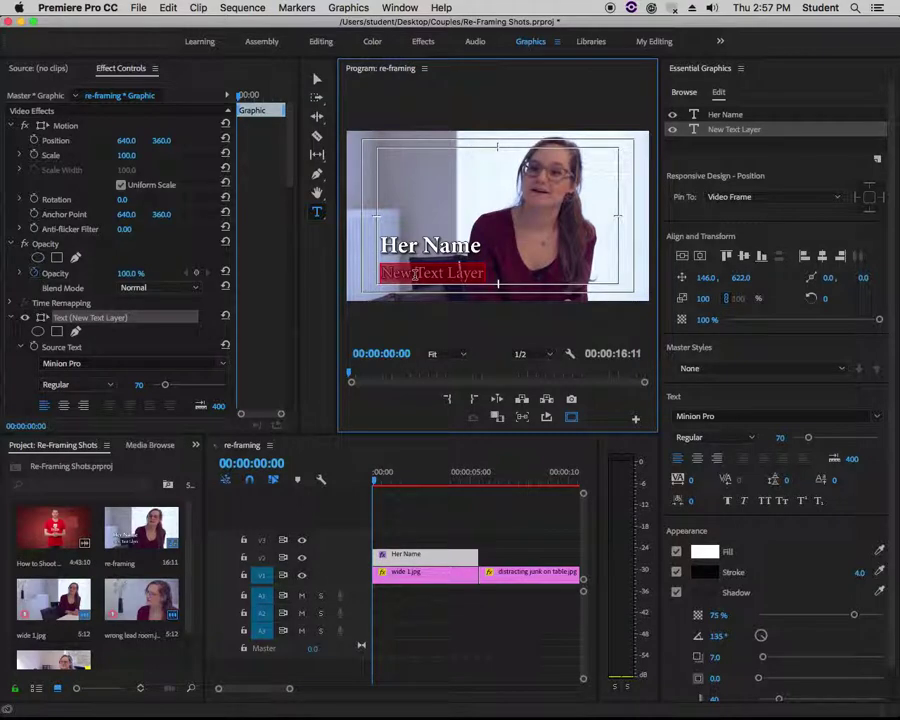
{"action": "type", "text": "Her Title"}
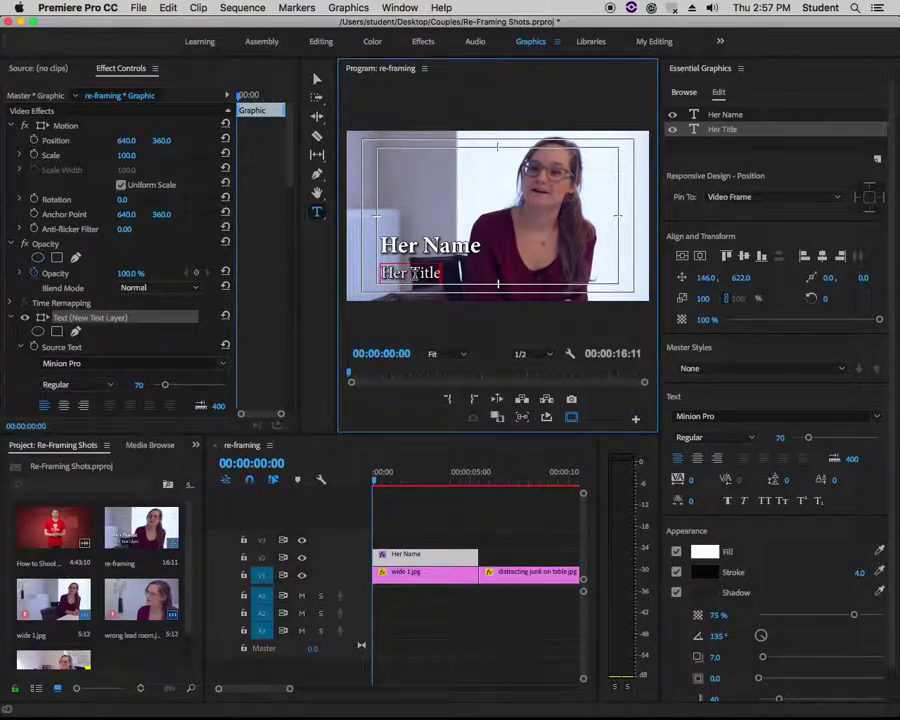
{"action": "left_click", "coordinate": [860, 166]}
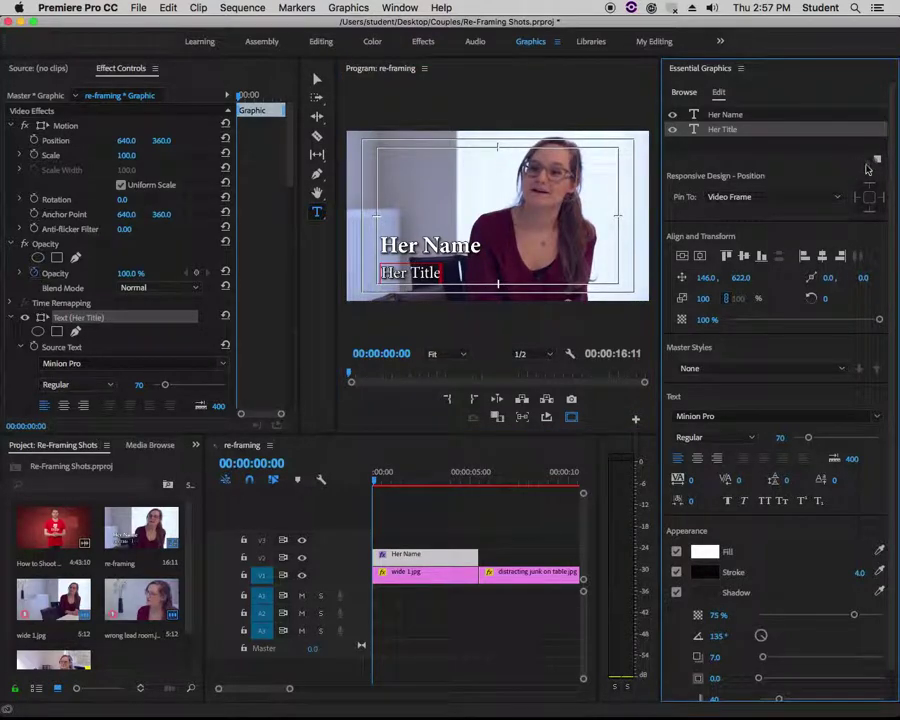
Add a rectangle shape to the title graphic and reshape it into a wide, thin bar.
{"action": "left_click", "coordinate": [877, 161]}
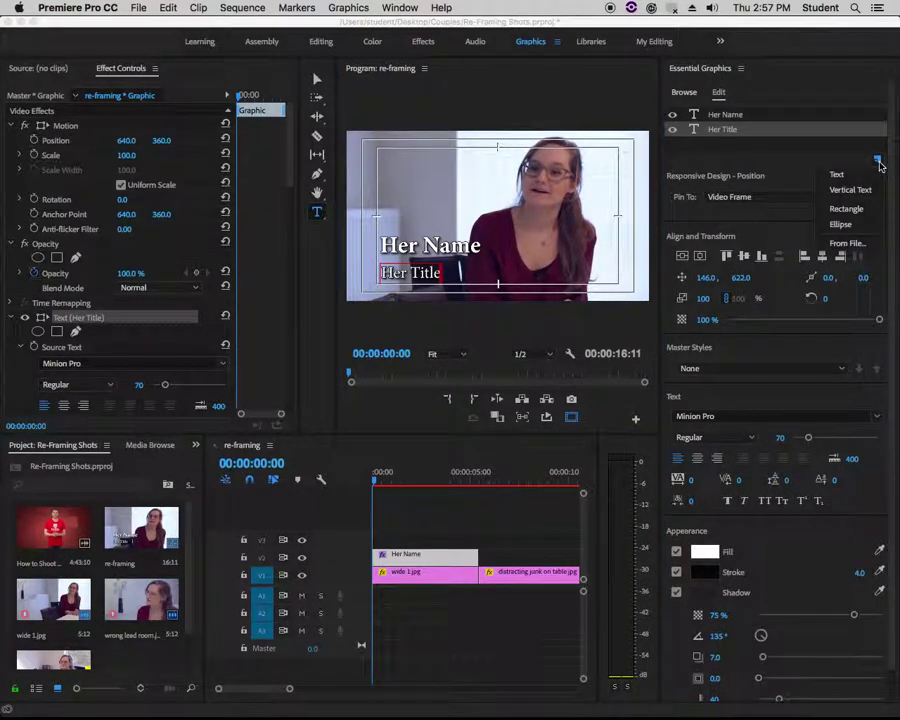
{"action": "left_click", "coordinate": [846, 209]}
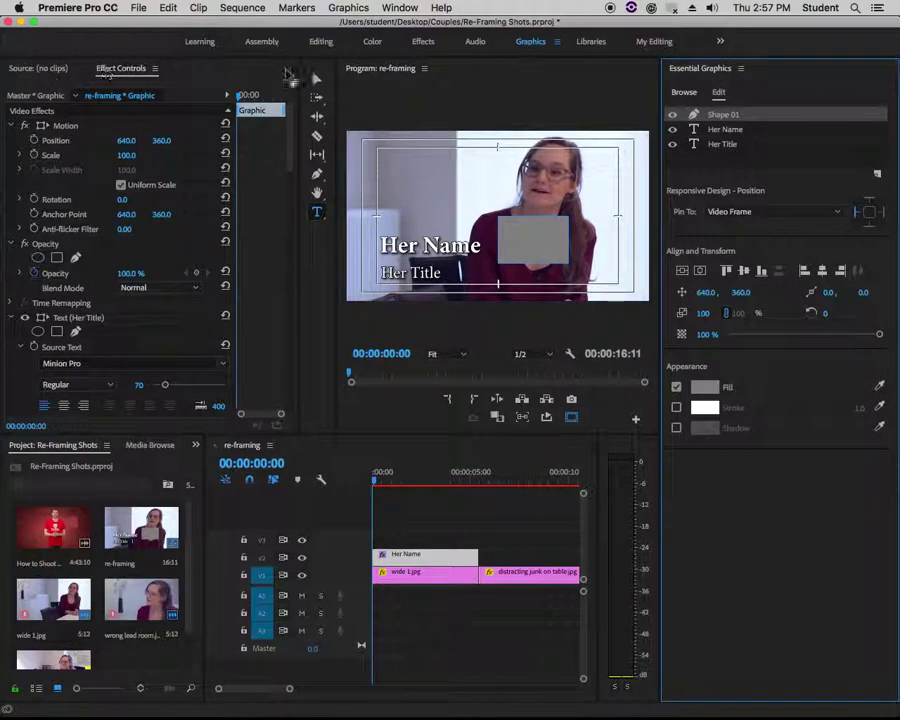
{"action": "left_click", "coordinate": [316, 80]}
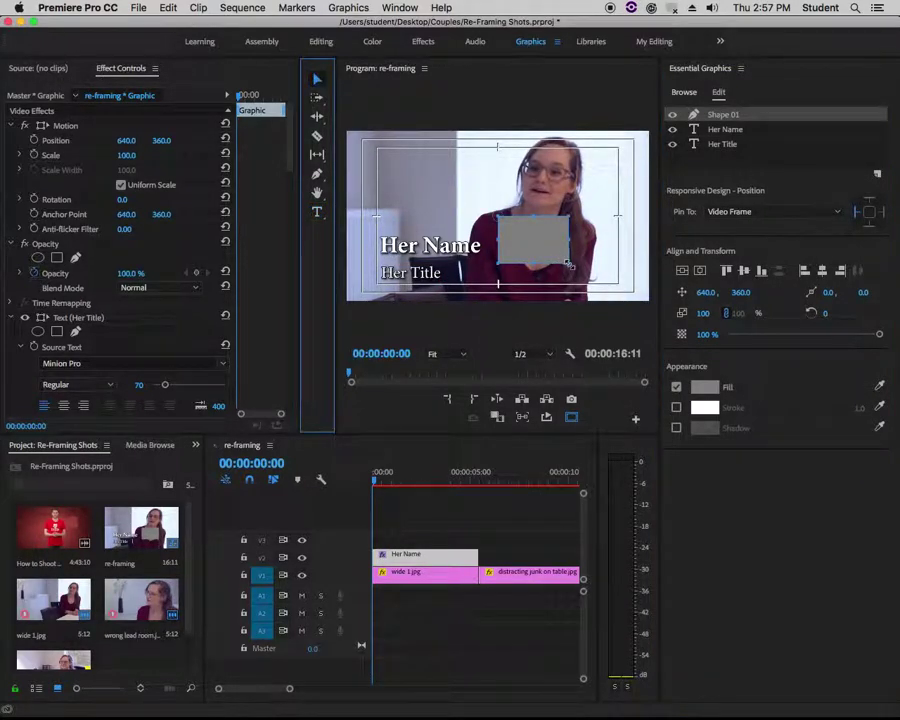
{"action": "left_click_drag", "start_coordinate": [569, 264], "coordinate": [594, 226]}
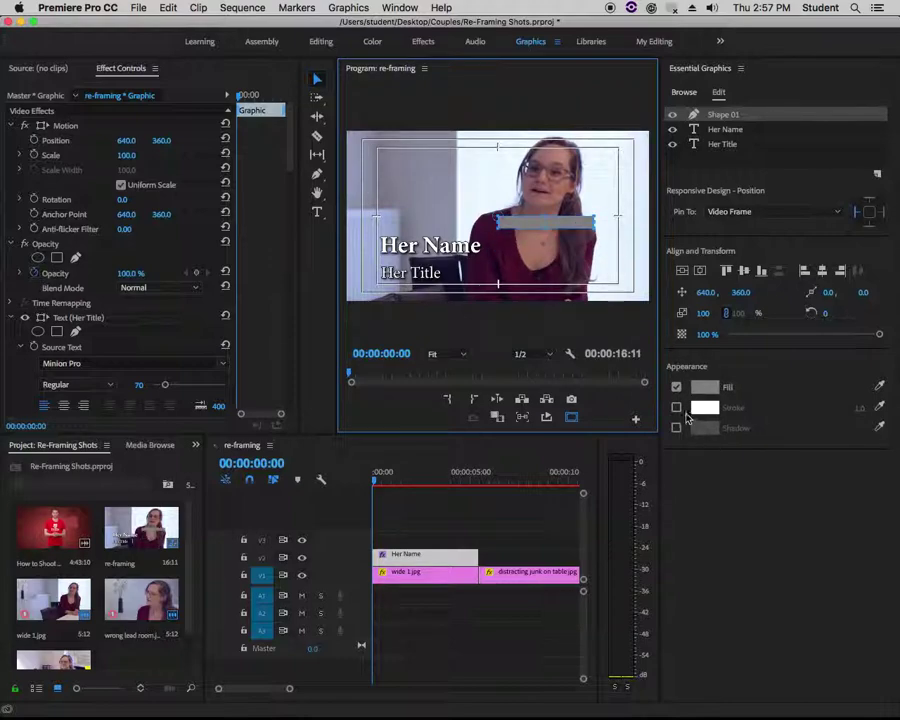
Give the rectangle a near-black 090000 stroke with a width of 4.0.
{"action": "left_click", "coordinate": [676, 408]}
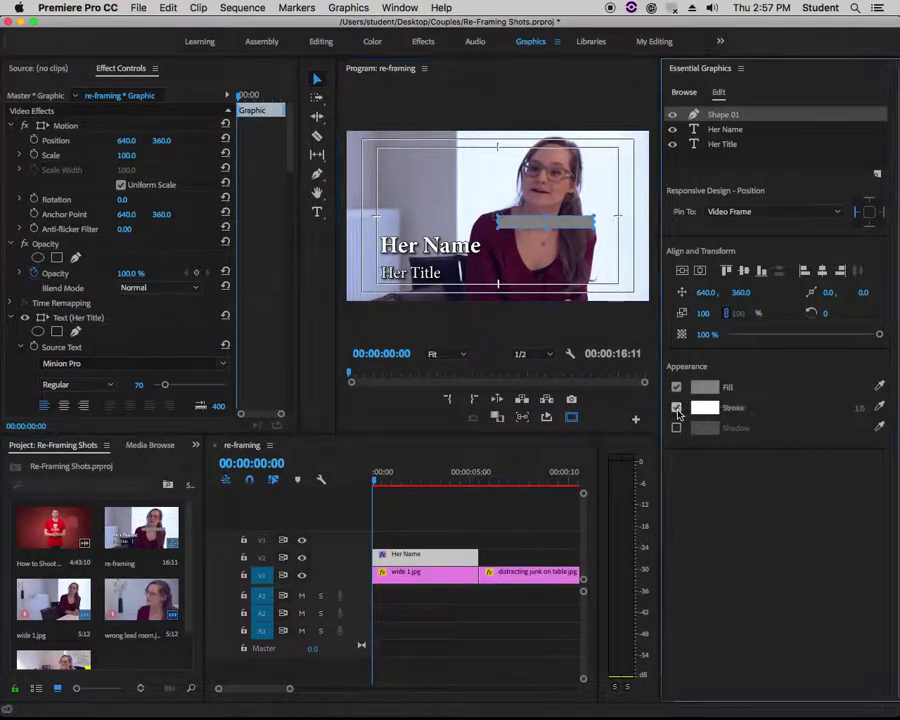
{"action": "left_click", "coordinate": [704, 409]}
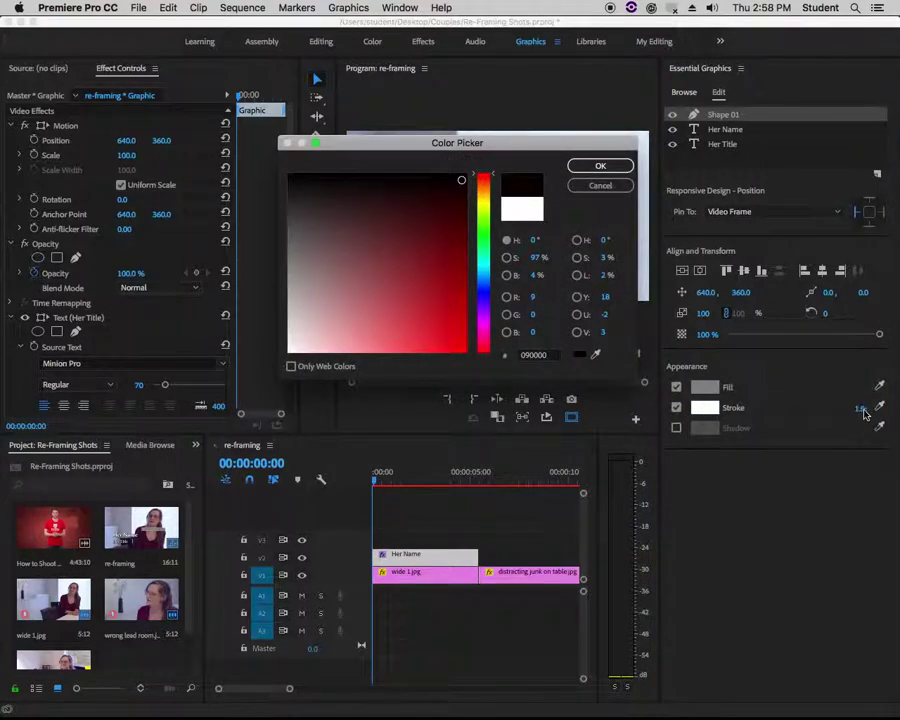
{"action": "left_click", "coordinate": [619, 166]}
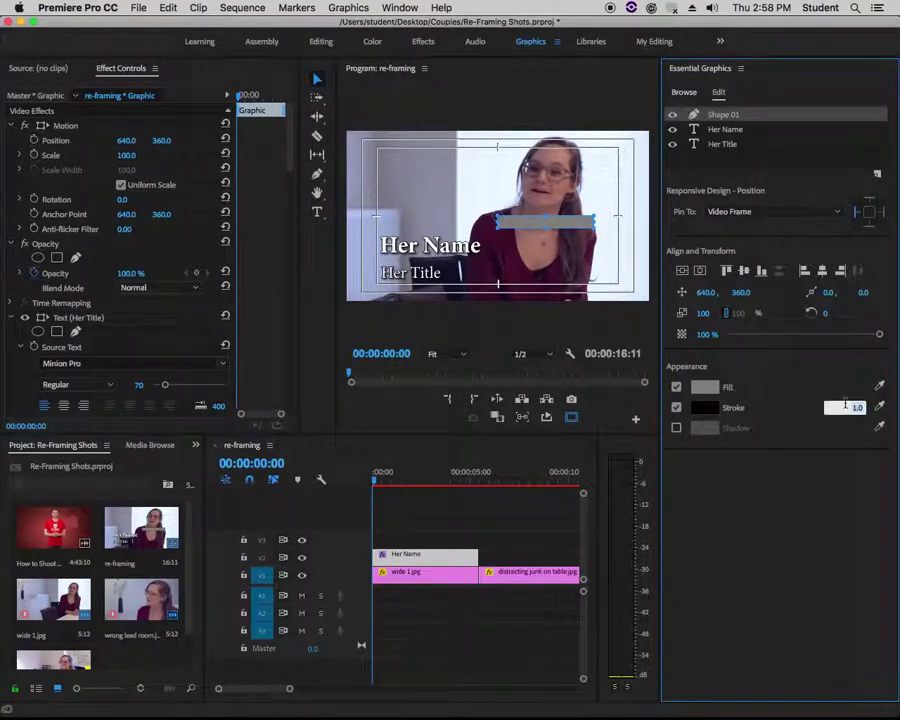
{"action": "key", "text": "Return"}
Enable the rectangle's shadow and set its colour to near-black.
{"action": "left_click", "coordinate": [677, 428]}
{"action": "left_click", "coordinate": [705, 428]}
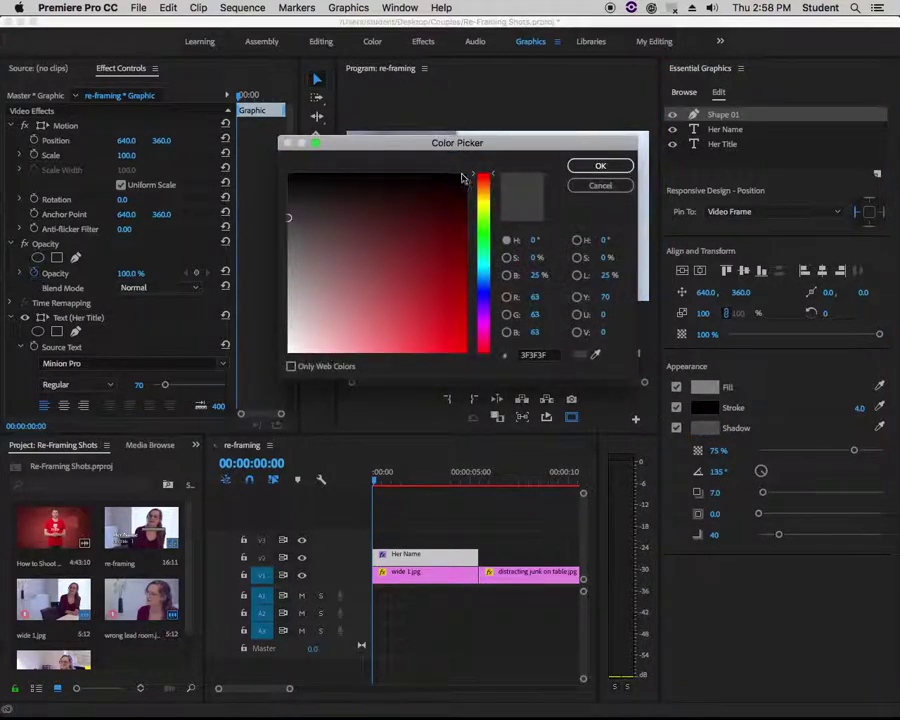
{"action": "left_click", "coordinate": [463, 176]}
{"action": "left_click", "coordinate": [600, 166]}
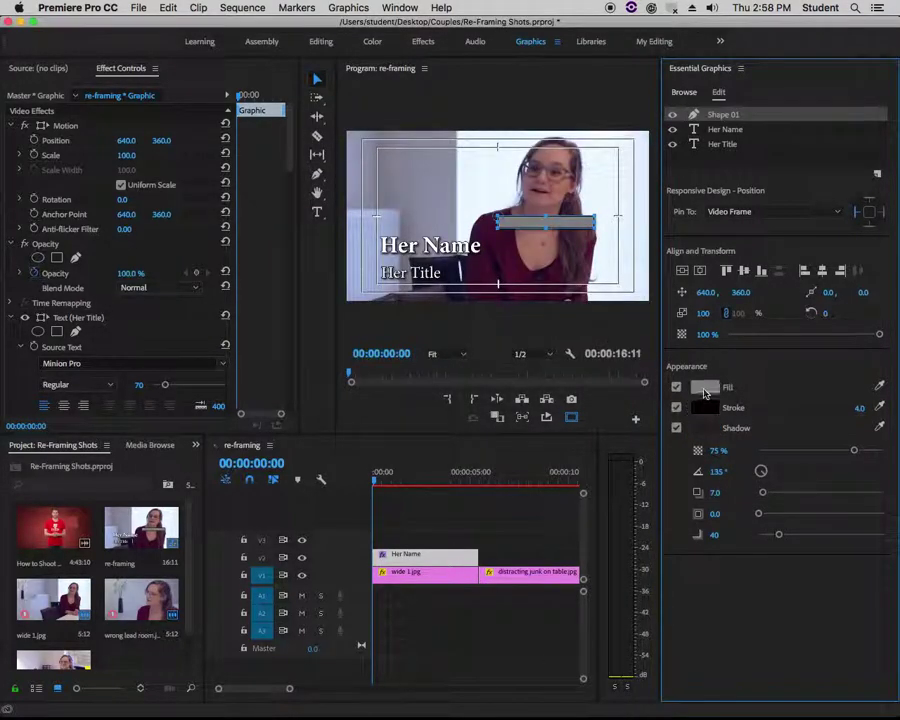
Set the rectangle's fill to the near-white colour FFFCFC.
{"action": "left_click", "coordinate": [705, 390]}
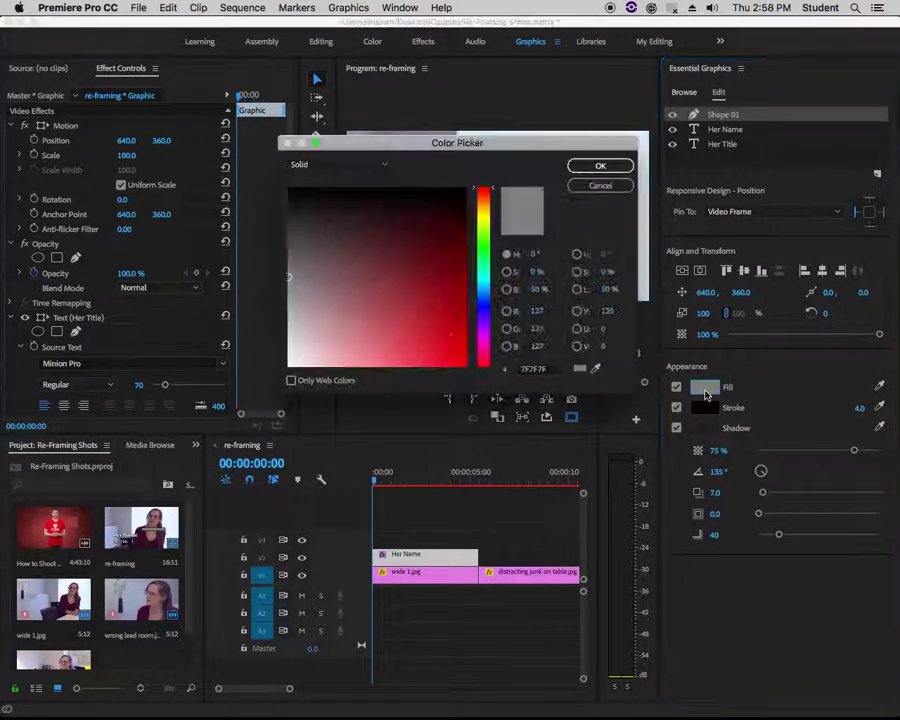
{"action": "left_click", "coordinate": [290, 367]}
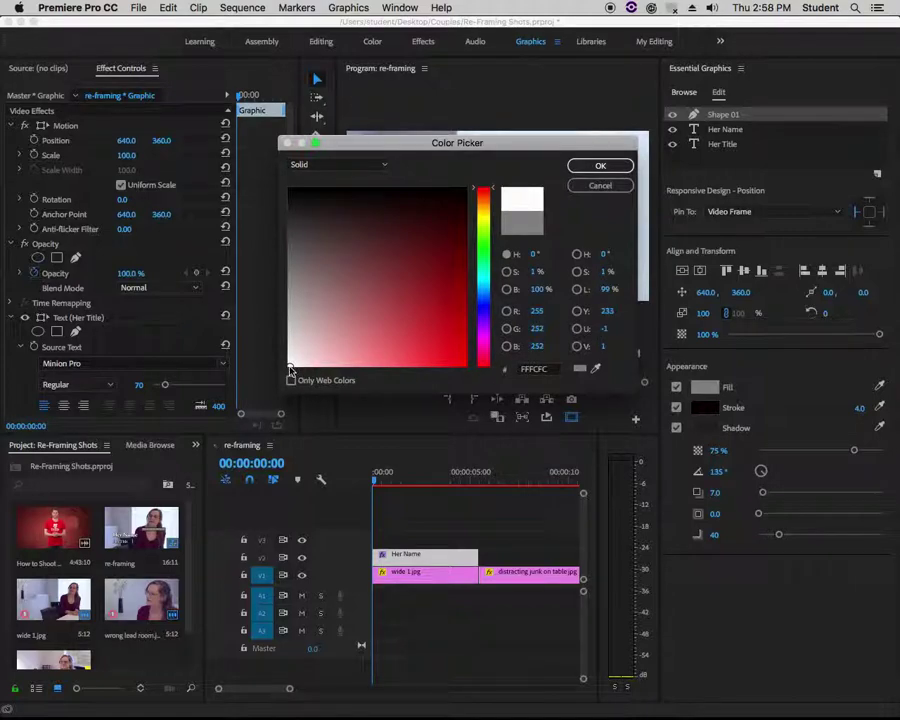
{"action": "left_click", "coordinate": [613, 167]}
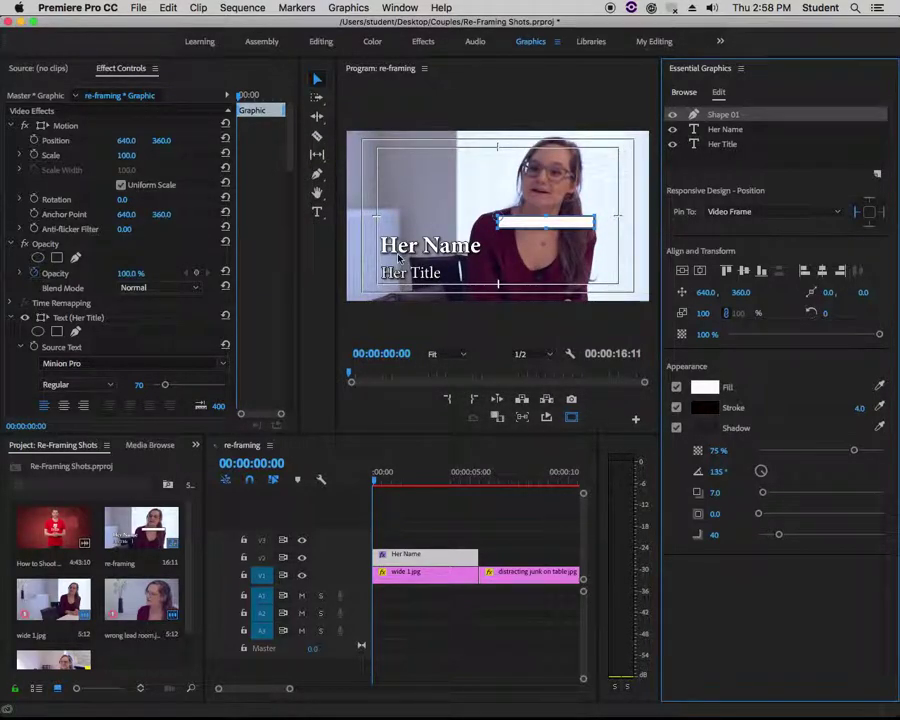
Sample the near-black colour 0D0D0E with the eyedropper as the rectangle's fill.
{"action": "left_click", "coordinate": [705, 386]}
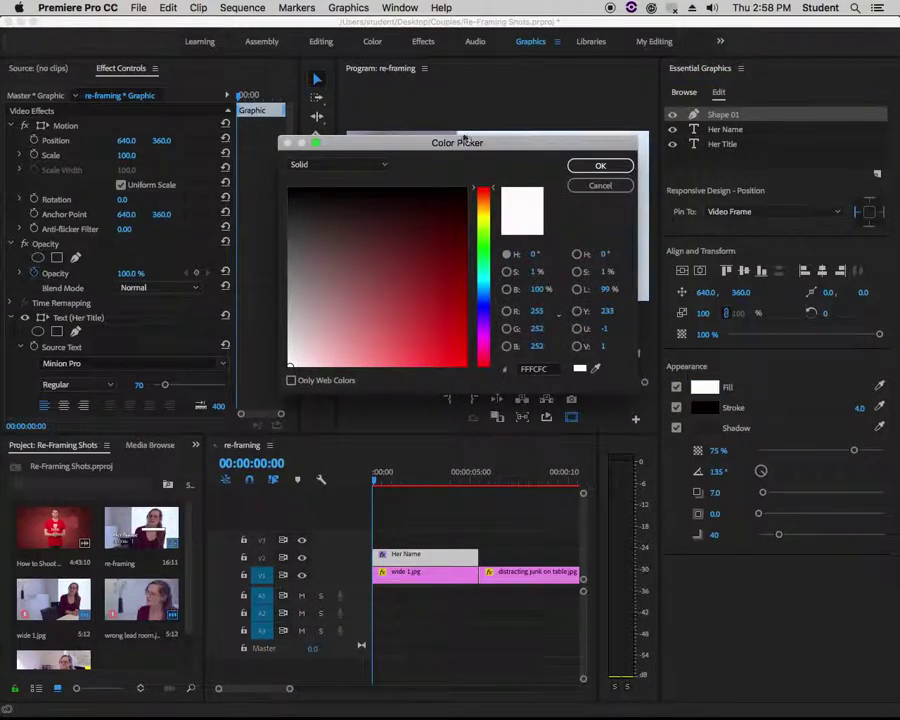
{"action": "left_click_drag", "start_coordinate": [479, 154], "coordinate": [772, 198]}
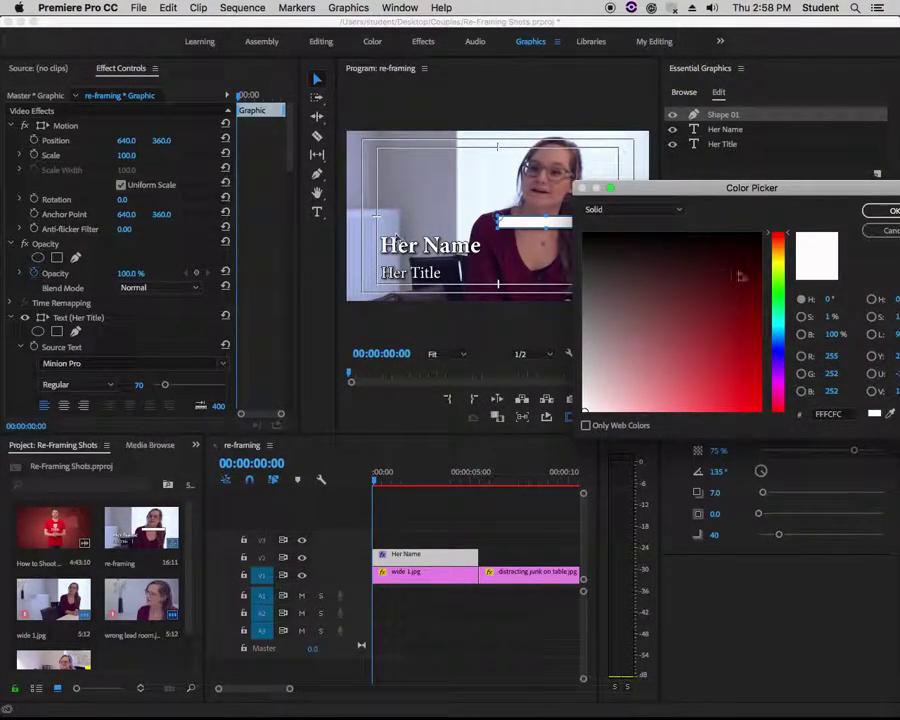
{"action": "left_click", "coordinate": [891, 419]}
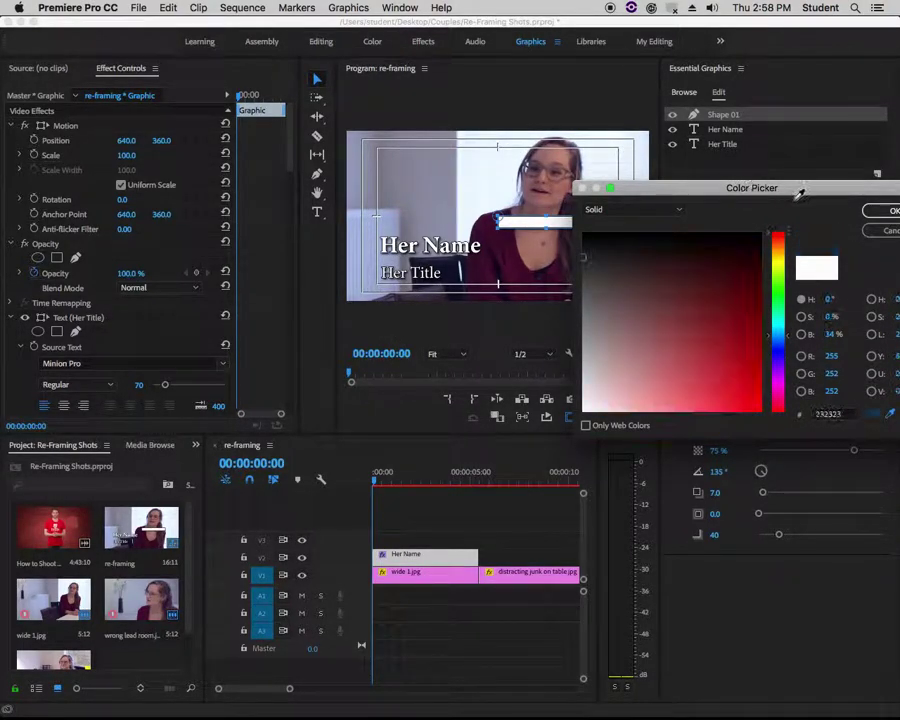
{"action": "left_click", "coordinate": [302, 171]}
{"action": "left_click", "coordinate": [880, 211]}
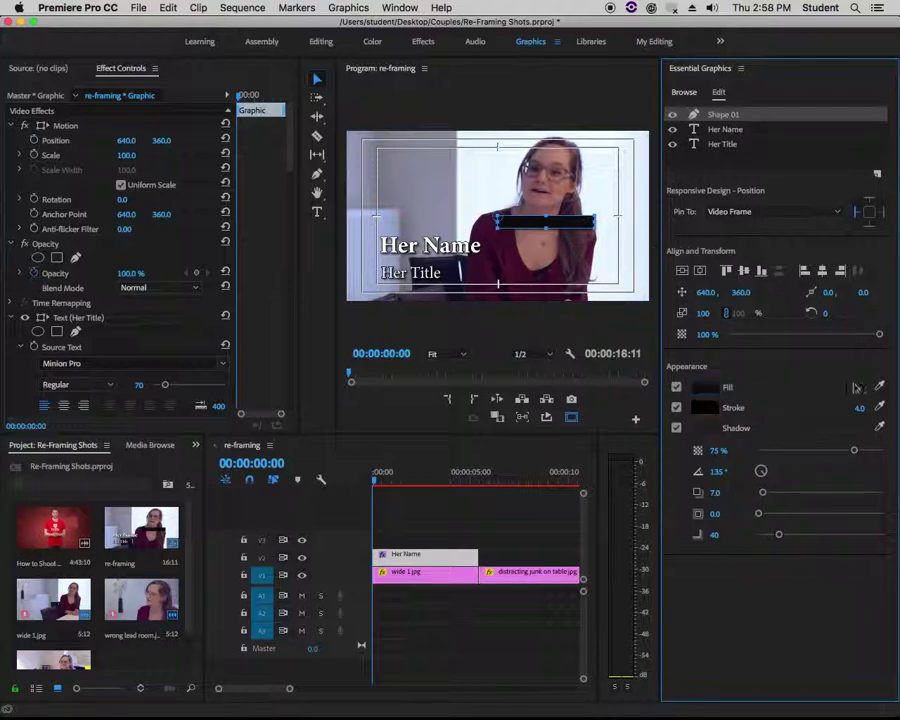
Set the rectangle's fill to the near-white colour FBFBFD.
{"action": "left_click", "coordinate": [705, 387]}
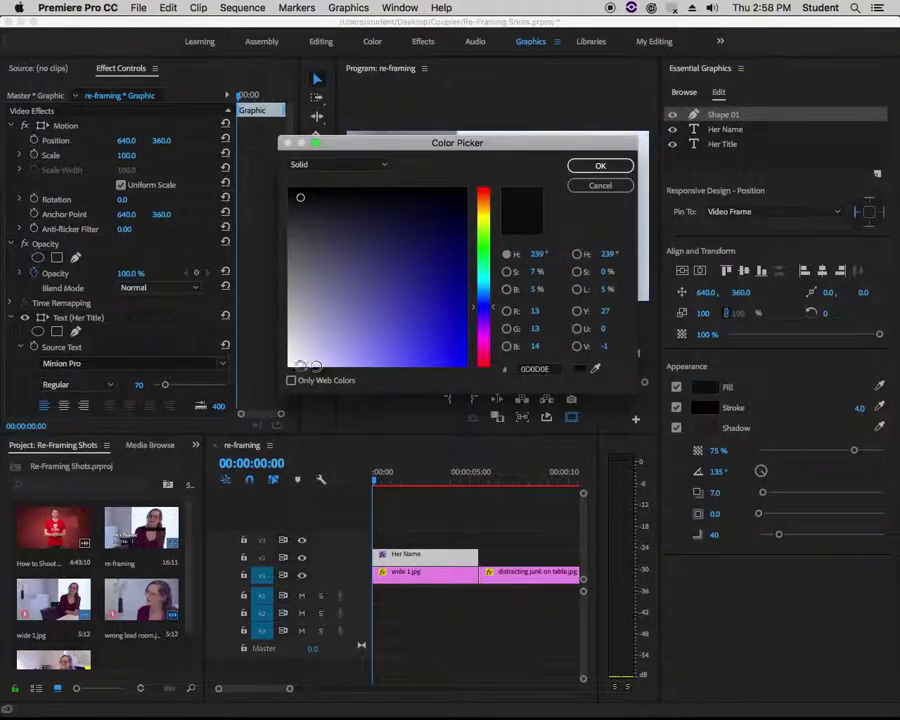
{"action": "left_click", "coordinate": [290, 364]}
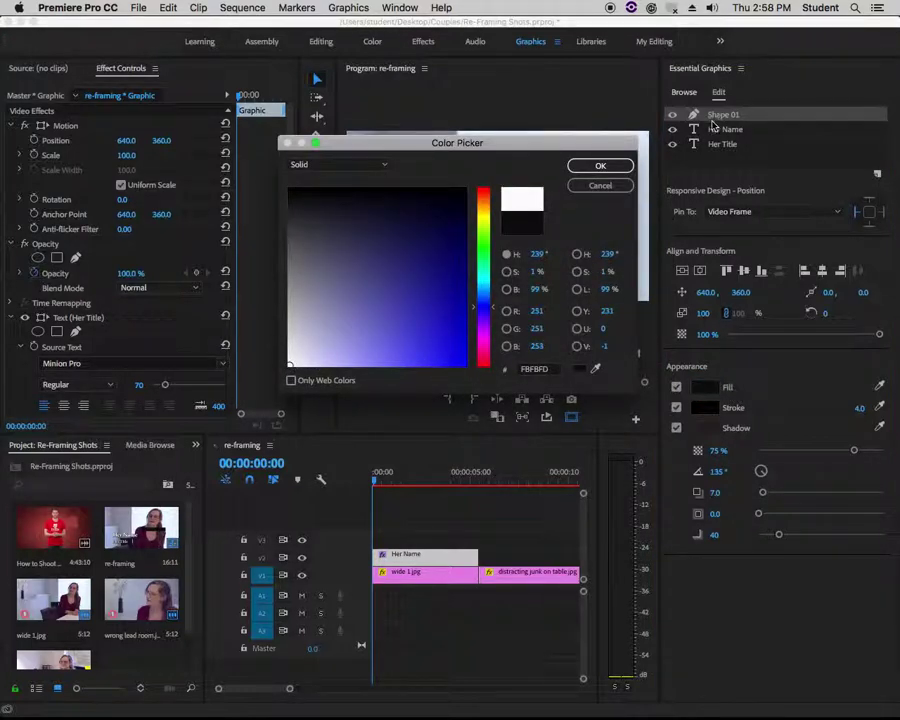
{"action": "left_click", "coordinate": [596, 167]}
Place the rectangle as a thin divider line between the two text lines at about 140, 545, and move its layer between theirs.
{"action": "left_click_drag", "start_coordinate": [596, 231], "coordinate": [461, 262]}
{"action": "left_click", "coordinate": [565, 252]}
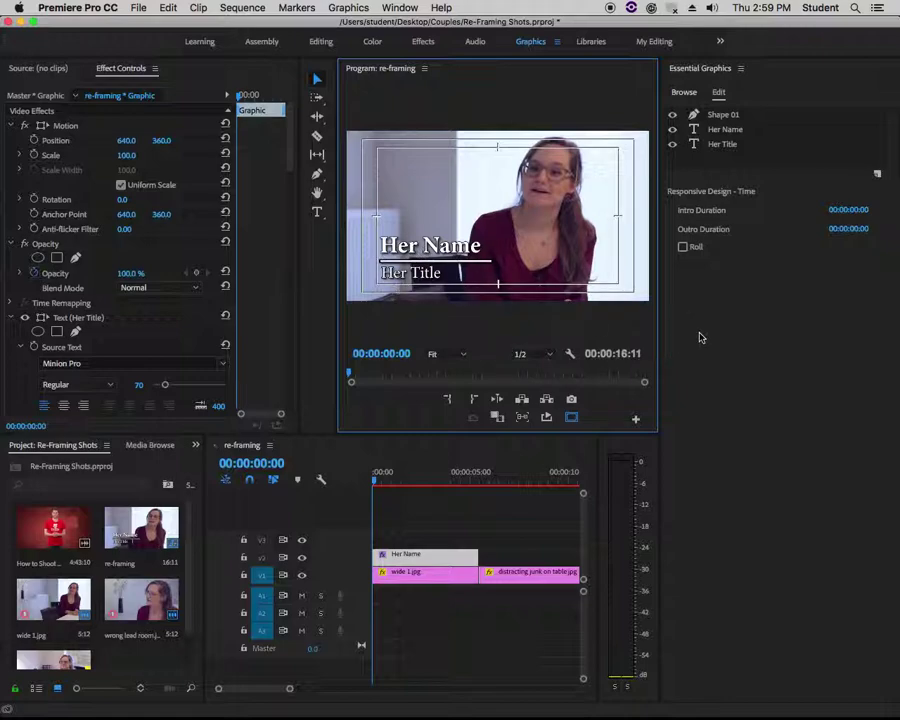
{"action": "mouse_move", "coordinate": [717, 118]}
{"action": "left_mouse_down"}
{"action": "mouse_move", "coordinate": [717, 137]}
{"action": "mouse_move", "coordinate": [726, 130]}
{"action": "left_mouse_up"}
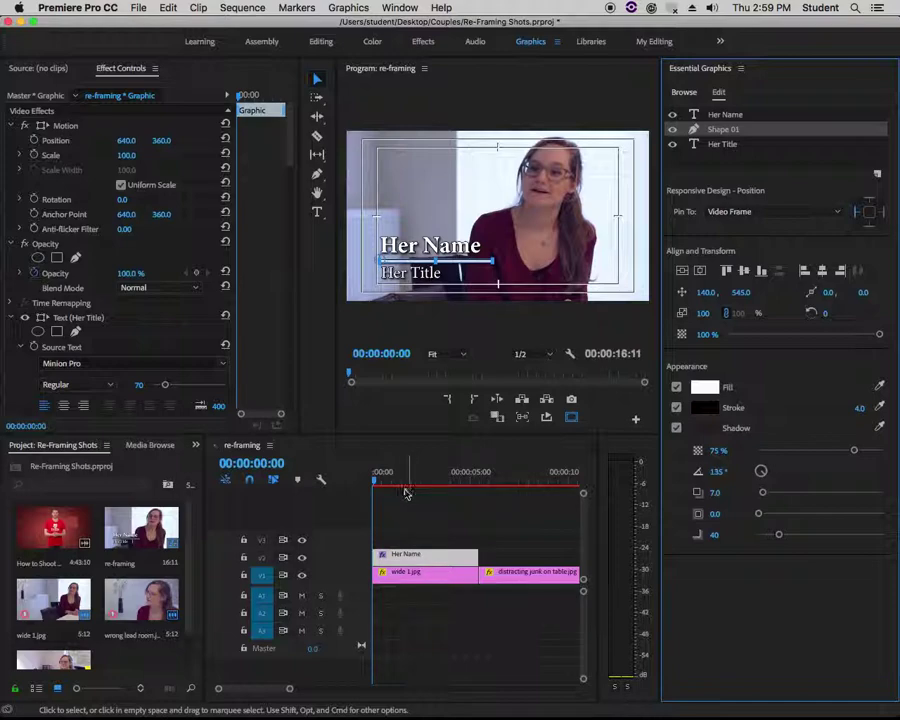
Trim the end of the title clip on V2 to 00:00:05:00.
{"action": "left_click", "coordinate": [254, 462]}
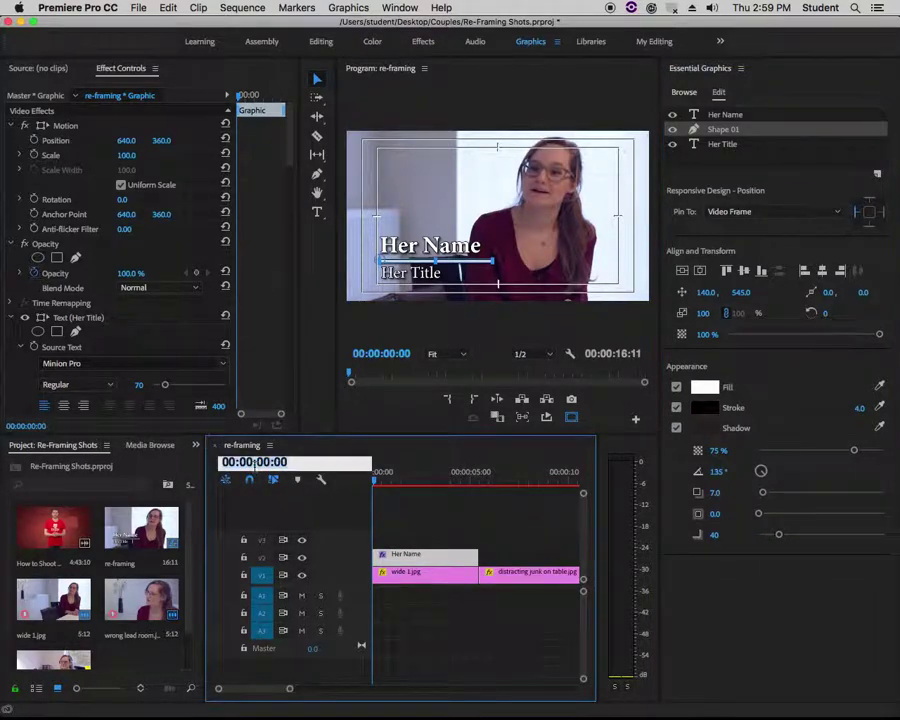
{"action": "type", "text": "5."}
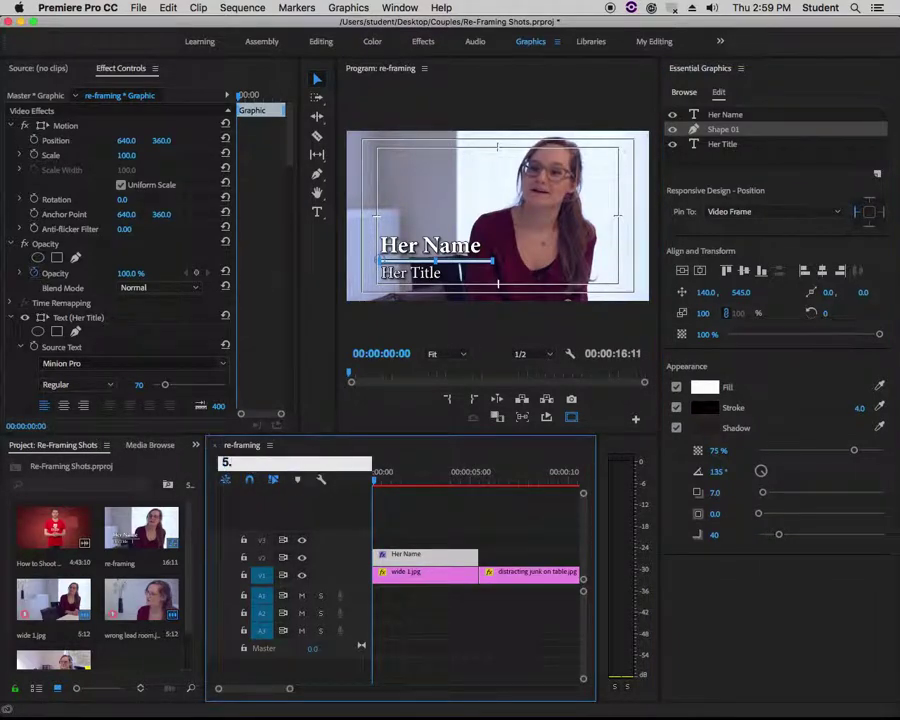
{"action": "key", "text": "Return"}
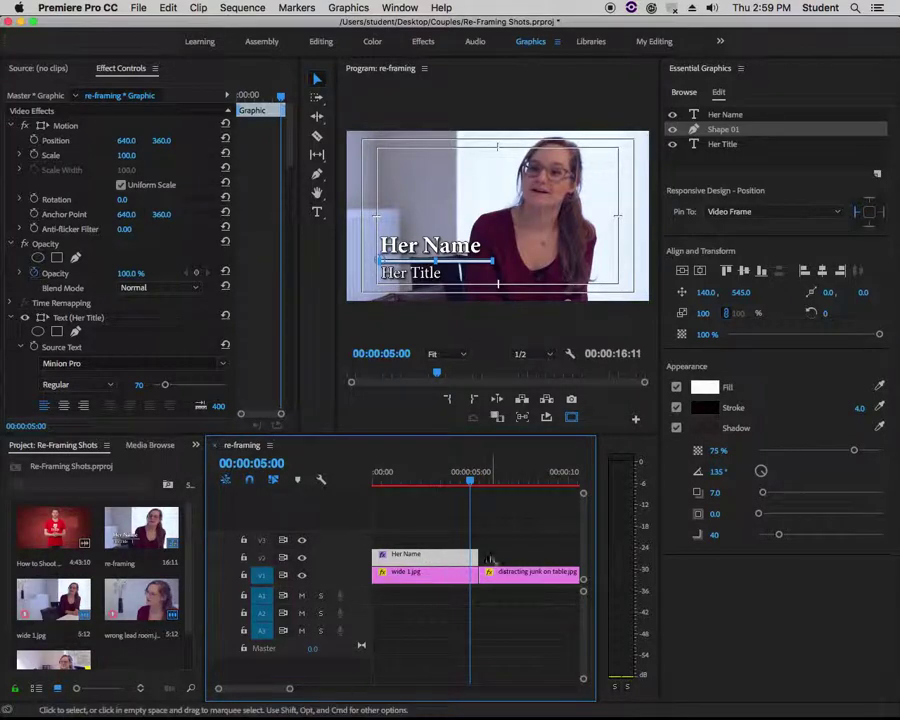
{"action": "left_click_drag", "start_coordinate": [473, 555], "coordinate": [474, 556]}
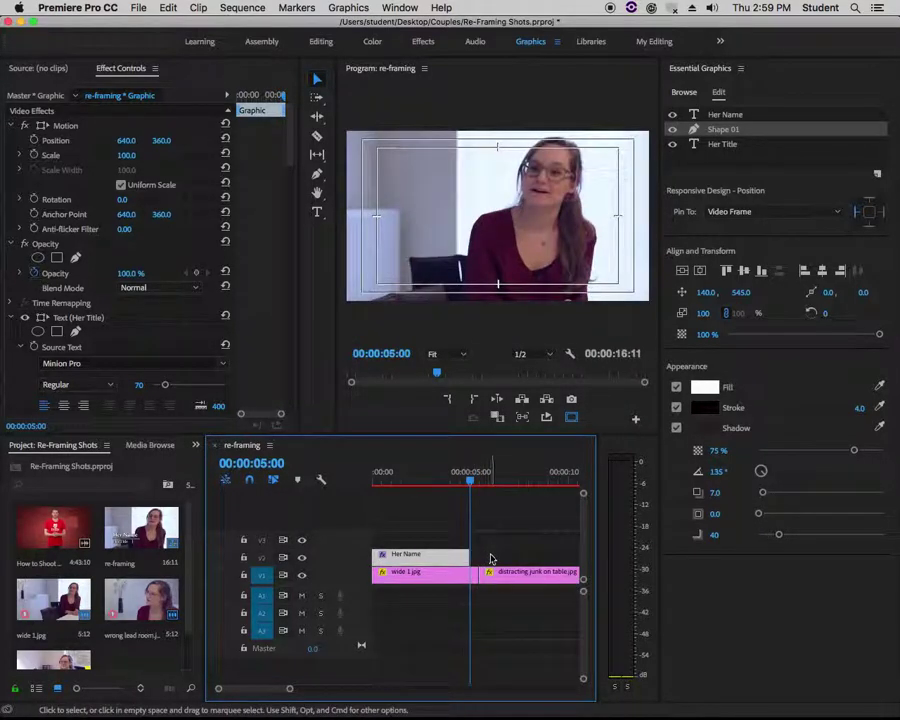
Start exporting the title clip as a Motion Graphics template named "Her Hame & Title Lower 3rd".
{"action": "right_click", "coordinate": [418, 557]}
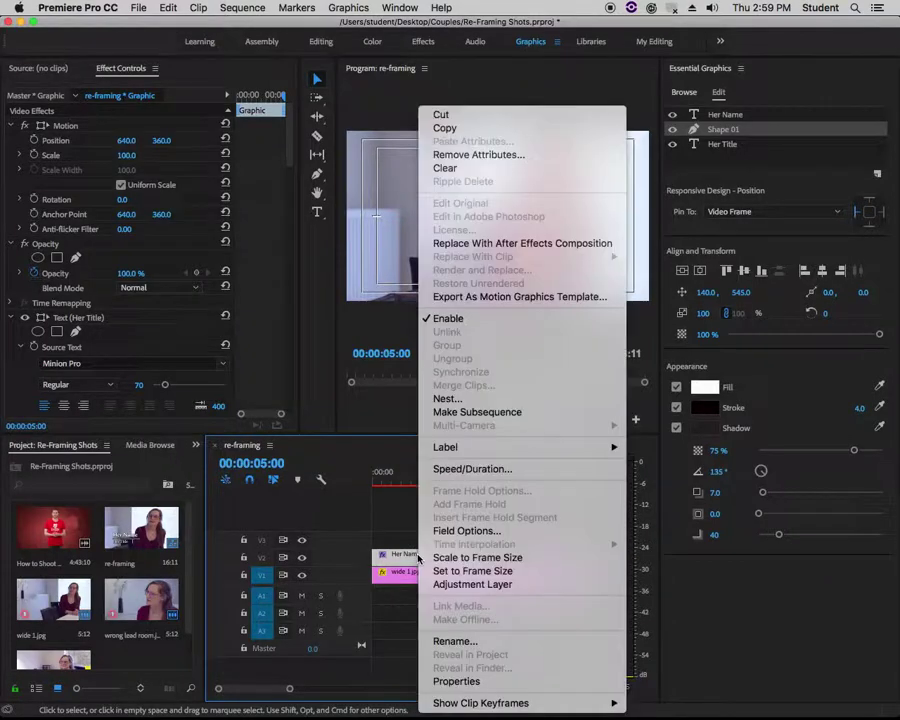
{"action": "left_click", "coordinate": [518, 298]}
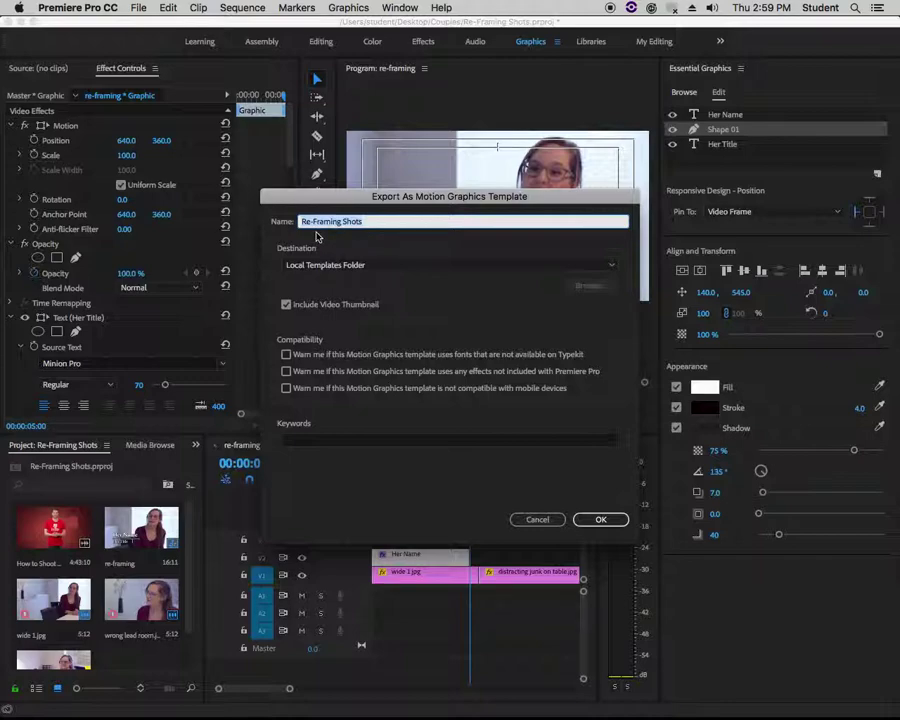
{"action": "type", "text": "Her name"}
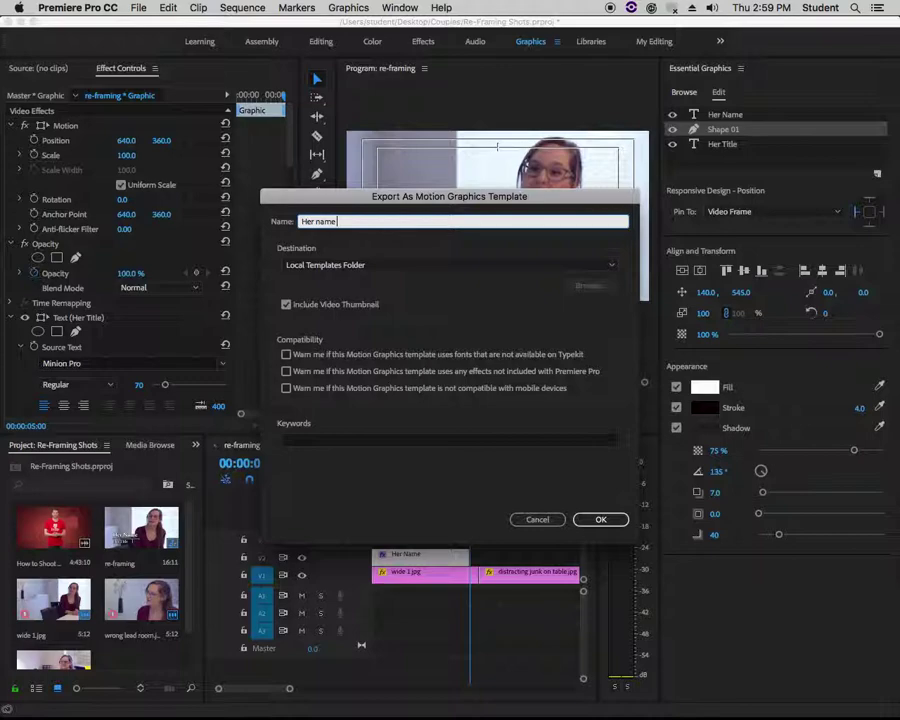
{"action": "type", "text": " & Title"}
{"action": "left_click", "coordinate": [318, 221]}
{"action": "key", "text": "BackSpace"}
{"action": "type", "text": "N"}
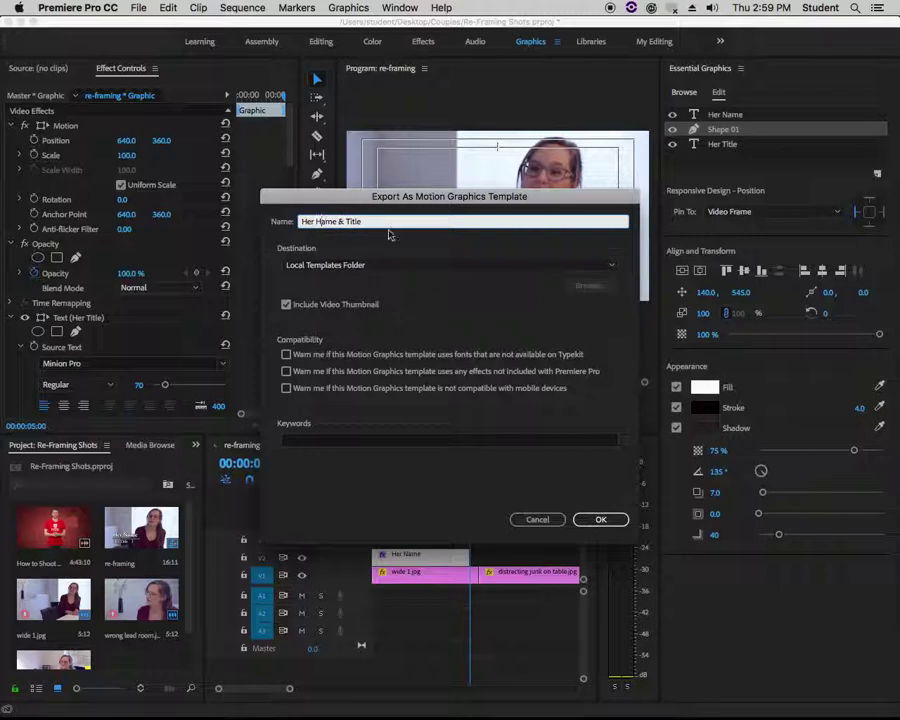
{"action": "type", "text": " Lower 3rd"}
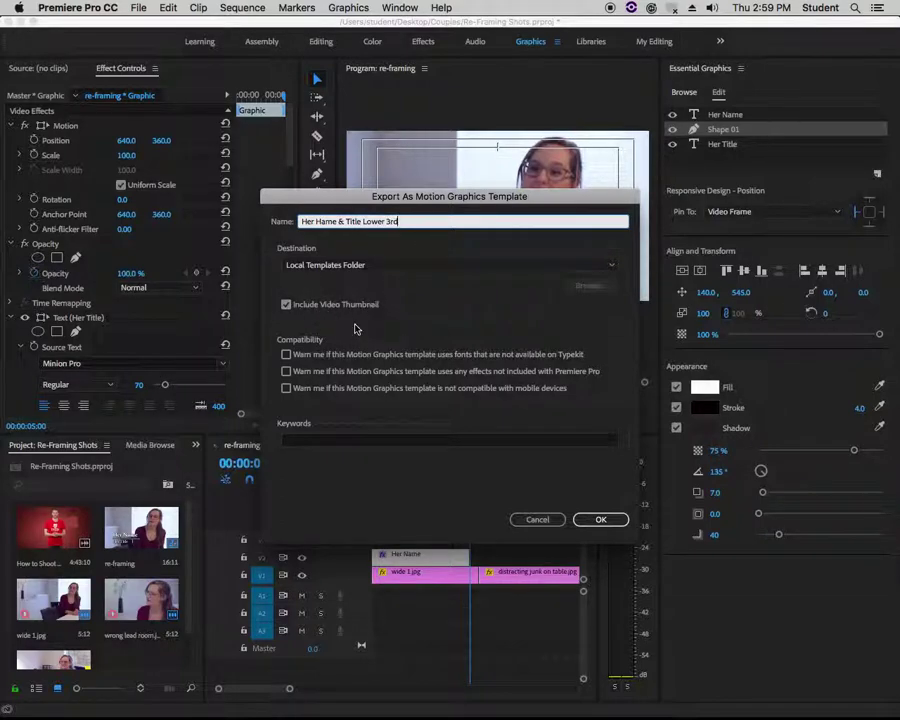
Enable all three compatibility warnings for the Motion Graphics template, export it to the Local Templates Folder, and accept the font compatibility warning.
{"action": "left_click", "coordinate": [286, 355]}
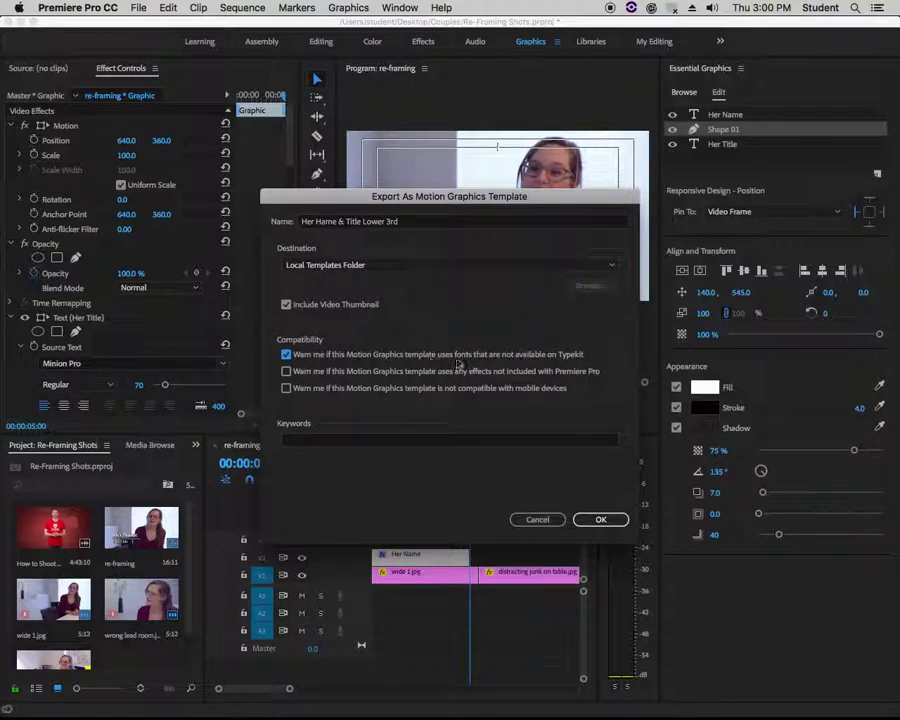
{"action": "left_click", "coordinate": [286, 372]}
{"action": "left_click", "coordinate": [286, 391]}
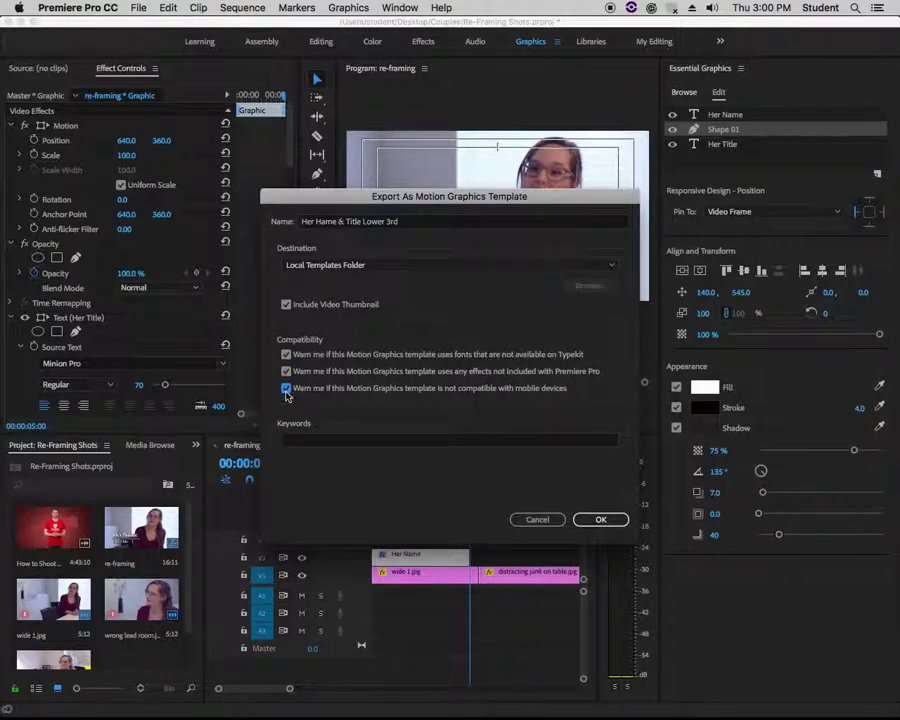
{"action": "left_click", "coordinate": [600, 521]}
{"action": "left_click", "coordinate": [591, 519]}
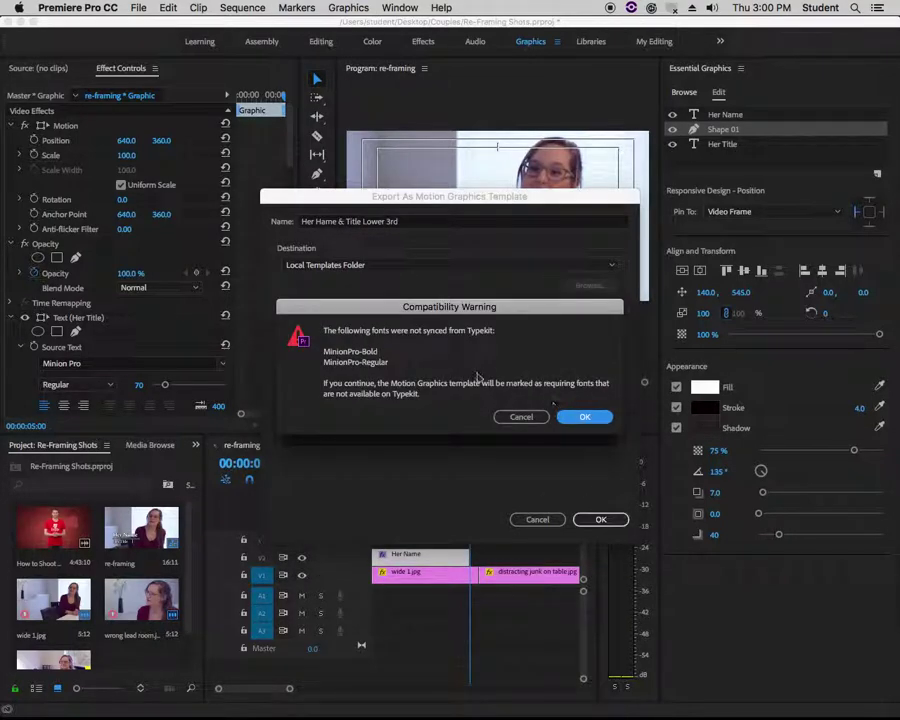
{"action": "left_click", "coordinate": [585, 419]}
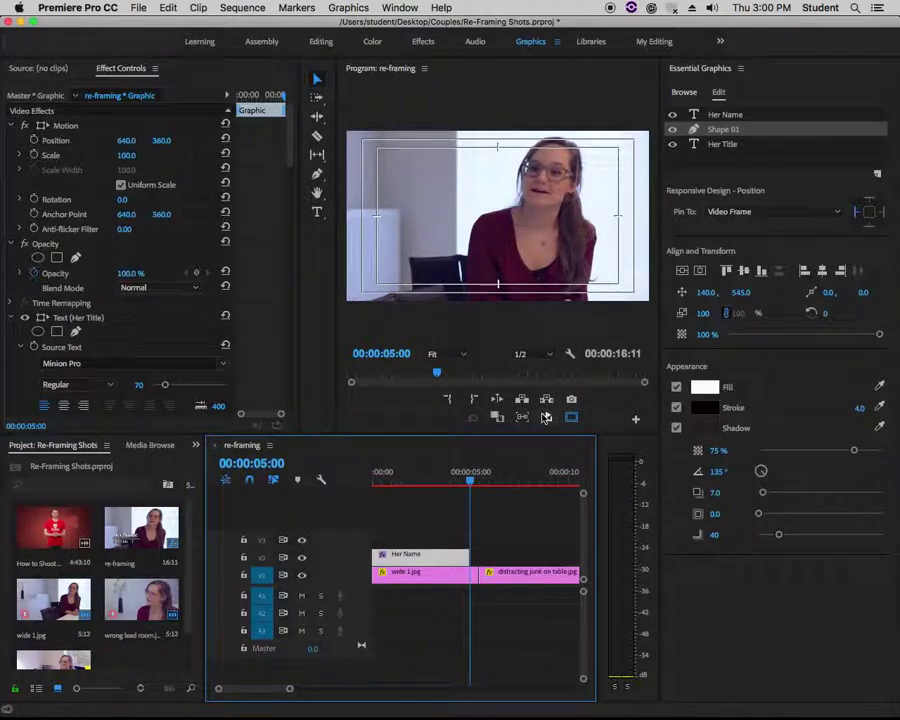
Move the playhead to 00:00:02:11 within the title clip and switch to the Editing workspace.
{"action": "left_click", "coordinate": [463, 481]}
{"action": "left_click_drag", "start_coordinate": [463, 481], "coordinate": [420, 481]}
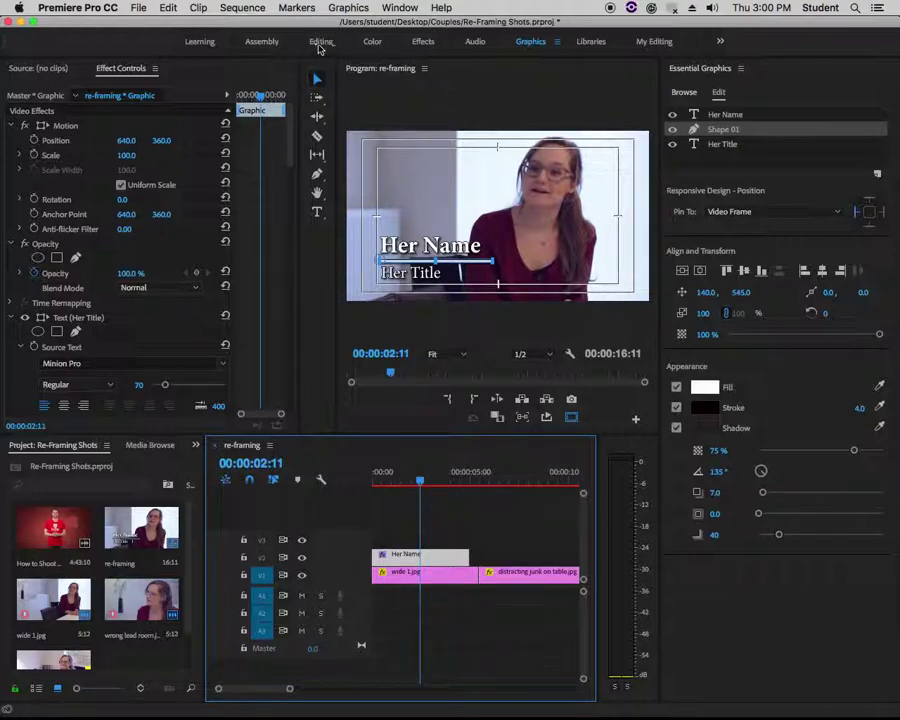
{"action": "left_click", "coordinate": [320, 42]}
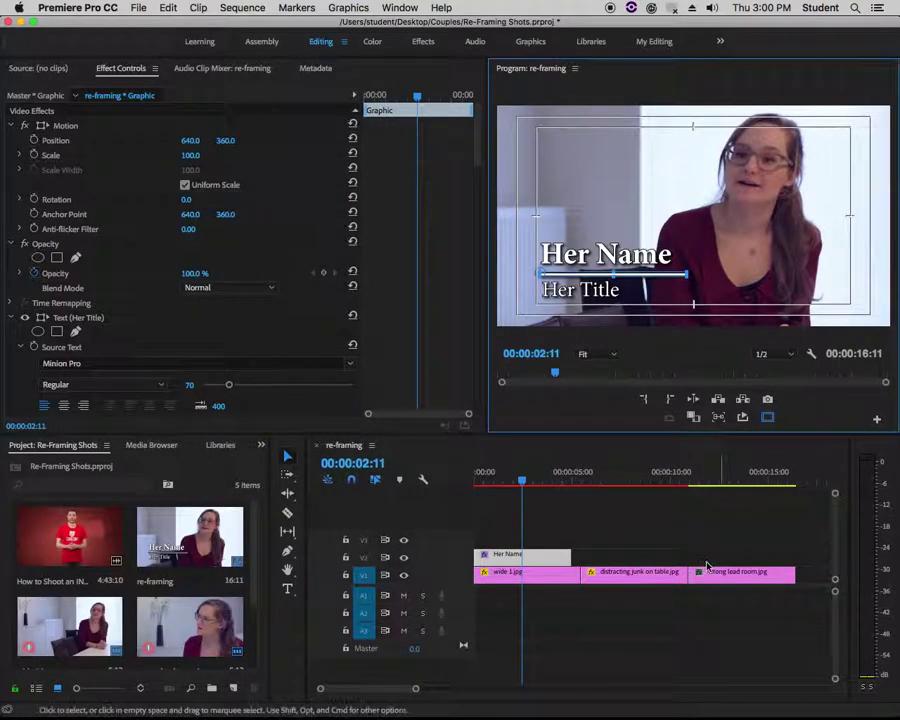
Try copying the Her Name title clip and pasting it at 00:00:05:12 with V1 targeted, and undo the paste.
{"action": "left_click_drag", "start_coordinate": [612, 477], "coordinate": [603, 479]}
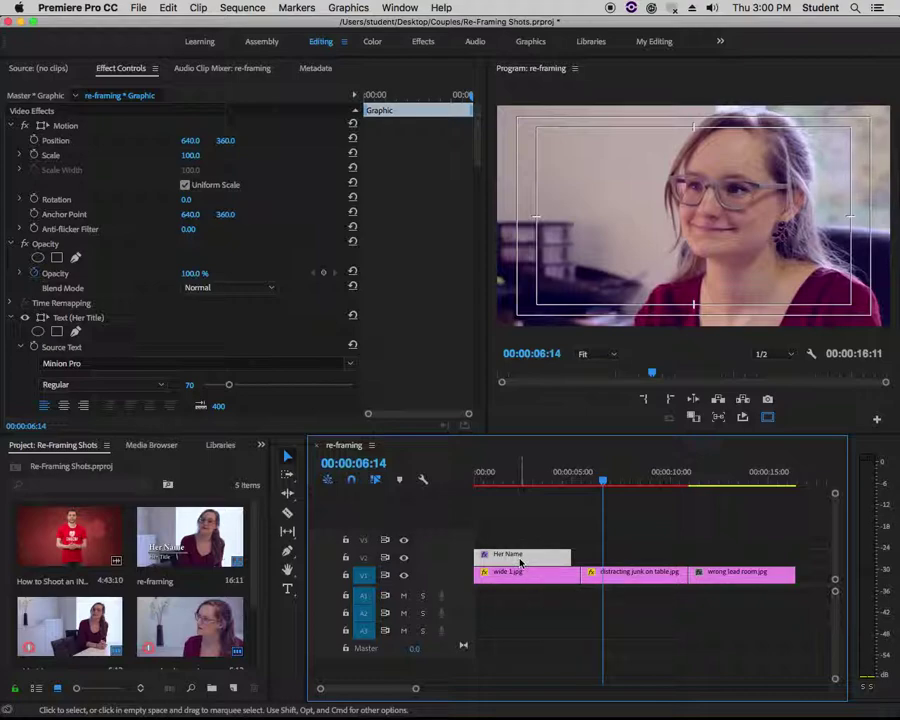
{"action": "left_click", "coordinate": [168, 7]}
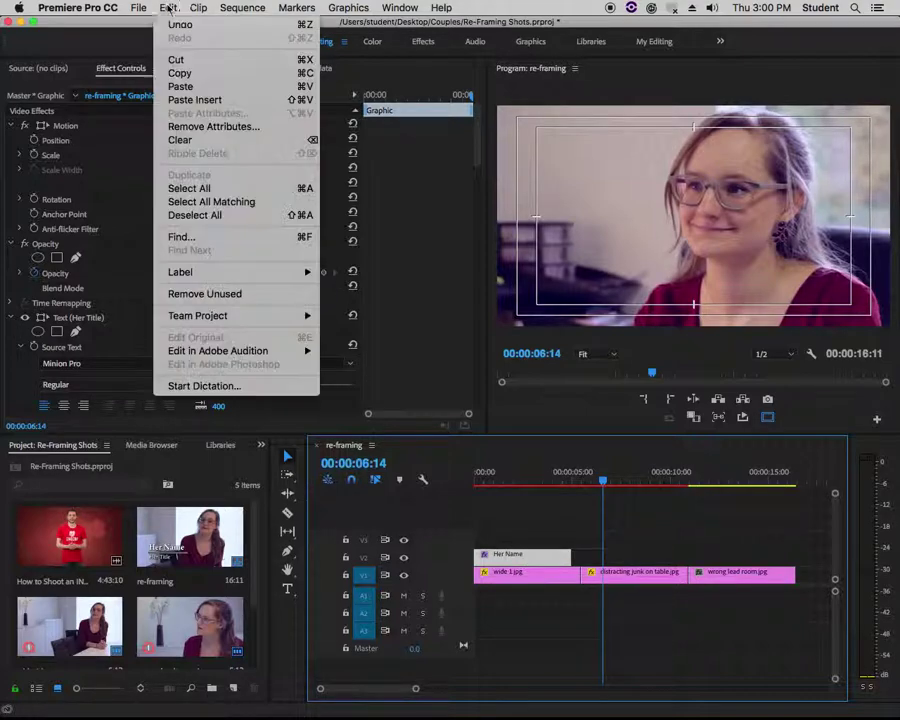
{"action": "left_click", "coordinate": [294, 75]}
{"action": "left_click", "coordinate": [606, 482]}
{"action": "left_click_drag", "start_coordinate": [606, 482], "coordinate": [580, 480]}
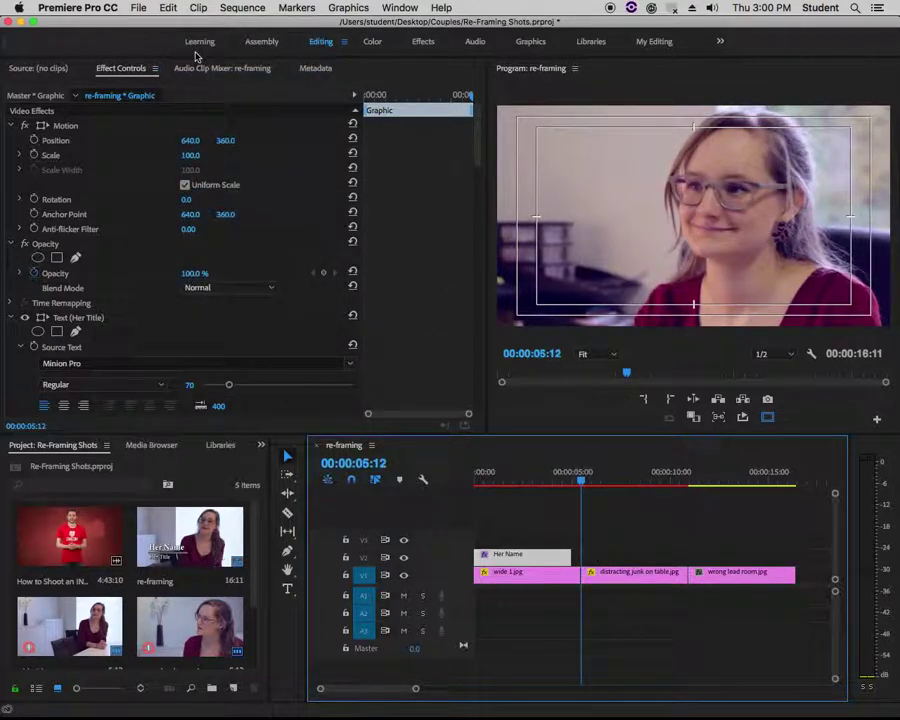
{"action": "left_click", "coordinate": [174, 11]}
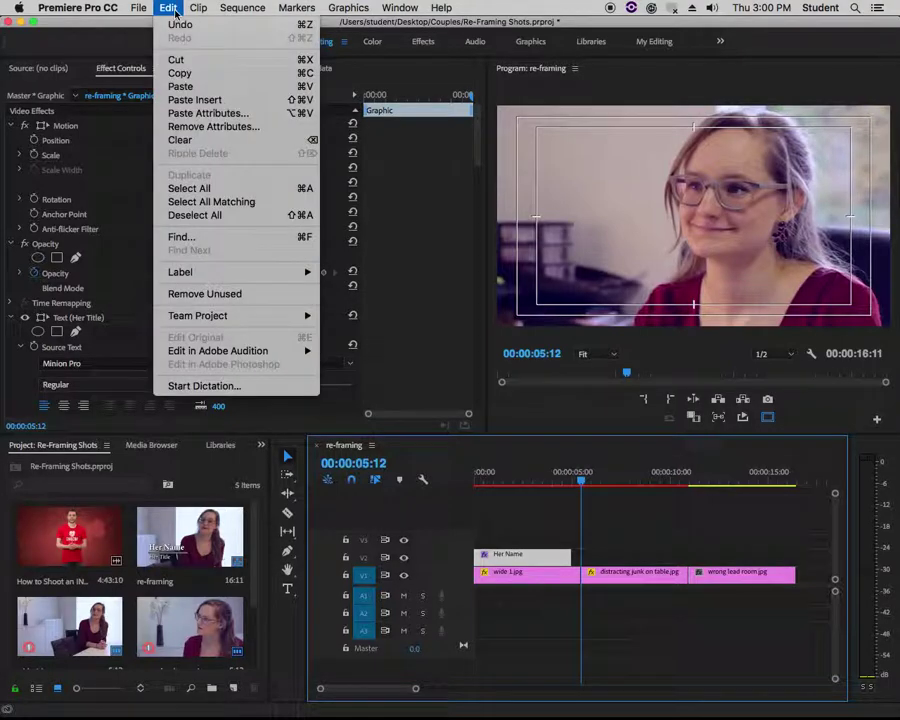
{"action": "left_click", "coordinate": [201, 86]}
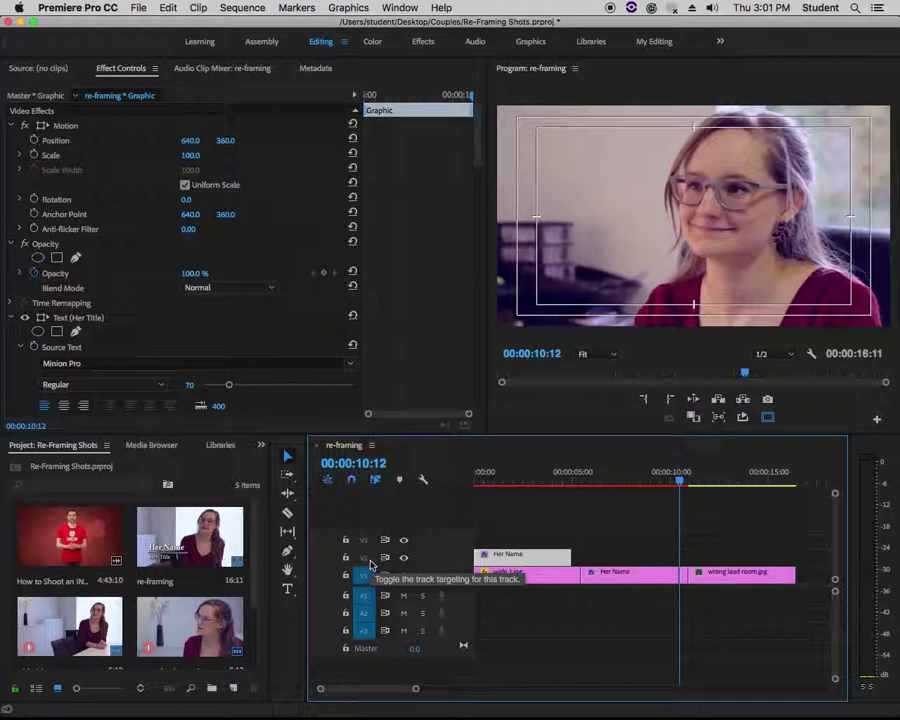
{"action": "left_click", "coordinate": [584, 484]}
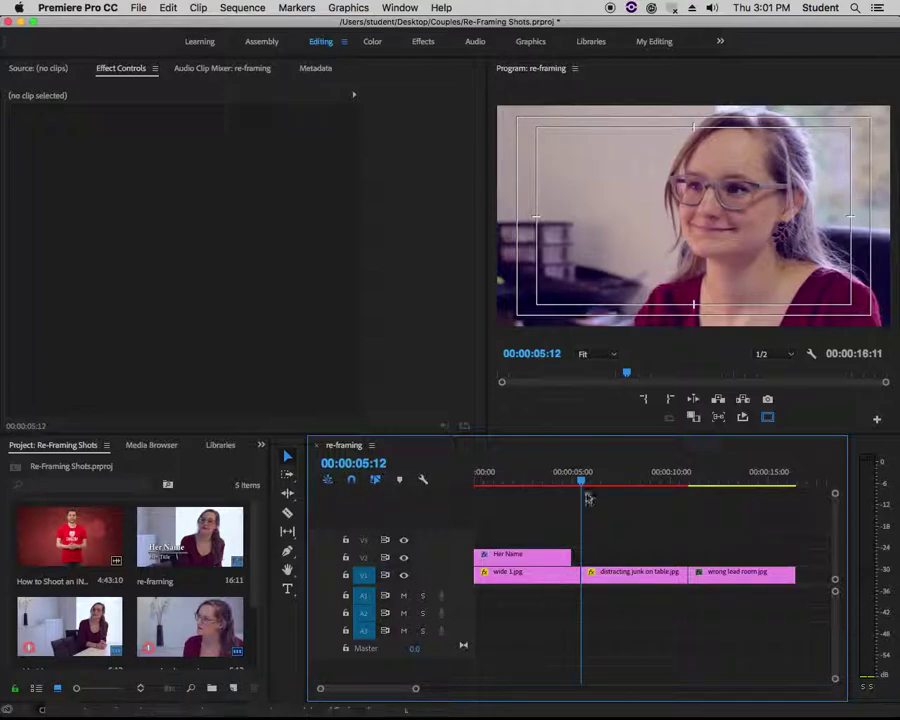
Target V2 alongside V1, try pasting the title clip at 00:00:05:12 again, and undo the paste.
{"action": "left_click", "coordinate": [365, 557]}
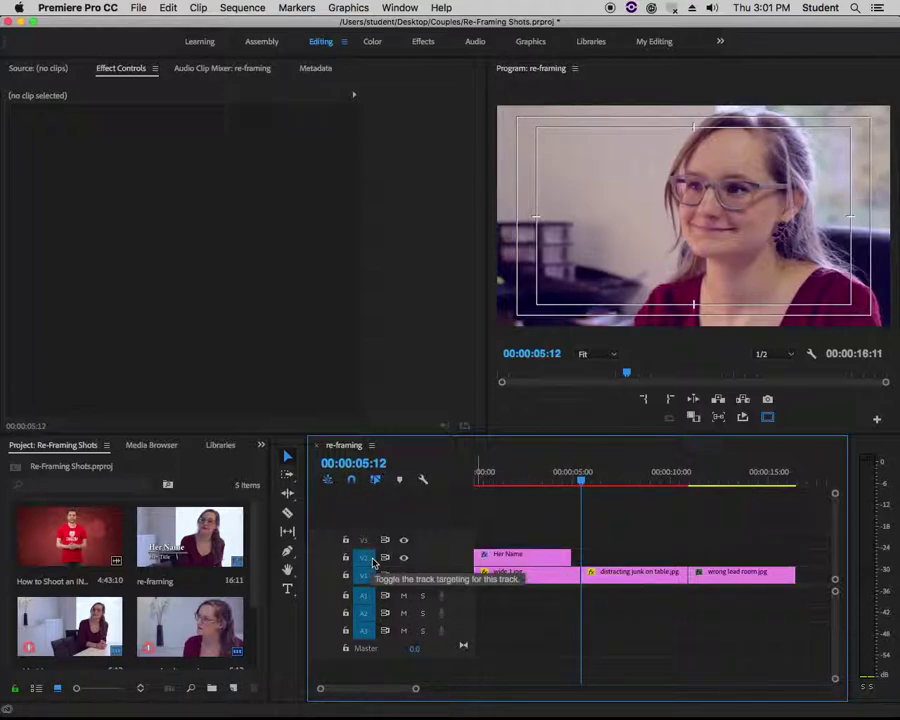
{"action": "left_click", "coordinate": [169, 9]}
{"action": "left_click", "coordinate": [196, 91]}
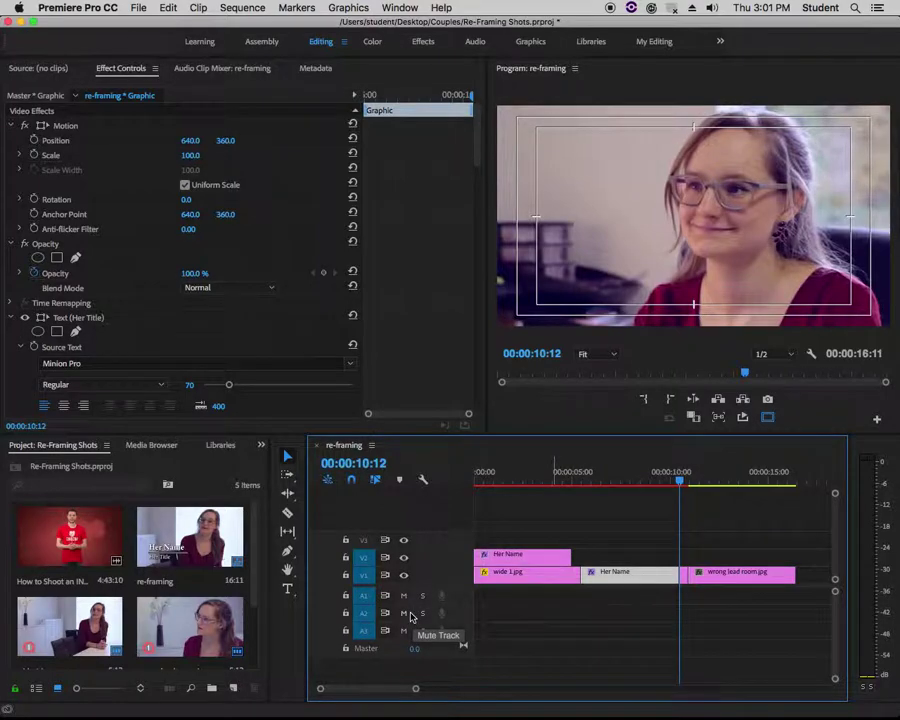
{"action": "key", "text": "super+z"}
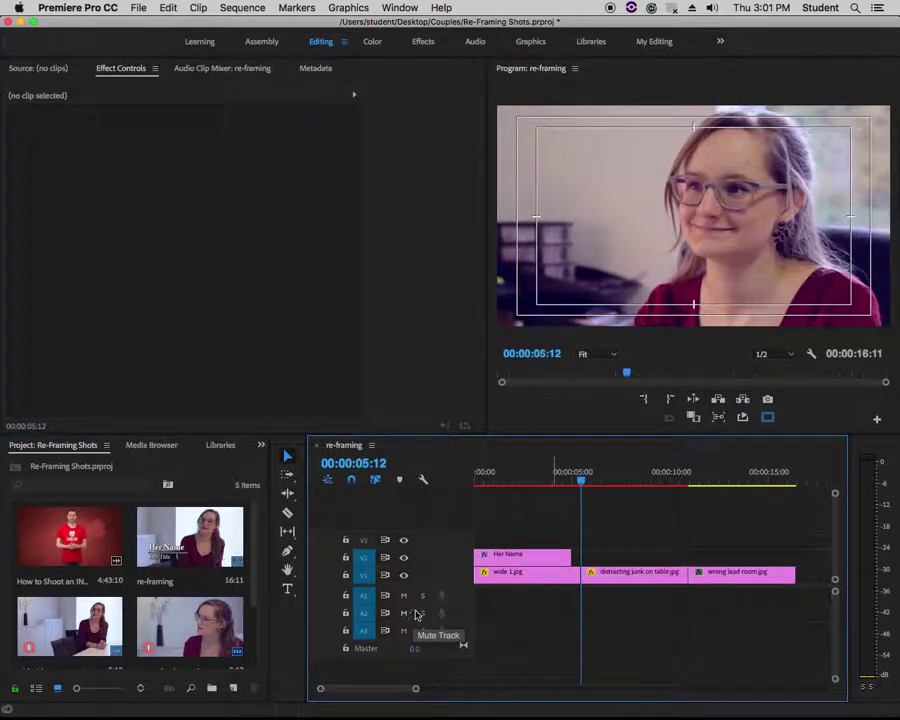
{"action": "left_click", "coordinate": [524, 561]}
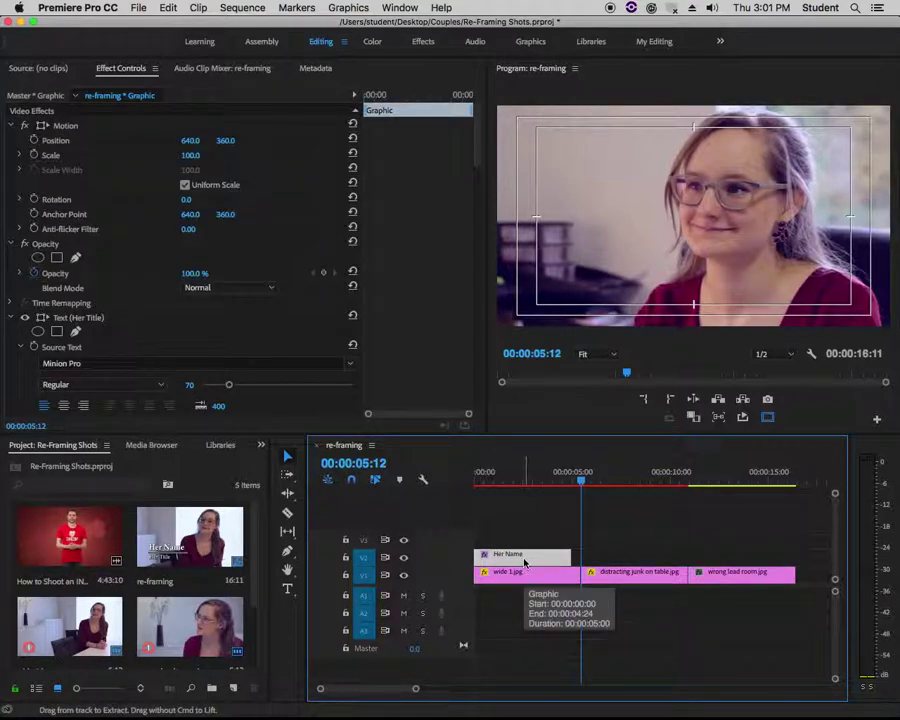
{"action": "key", "text": "super+shift+z"}
{"action": "key", "text": "super+z"}
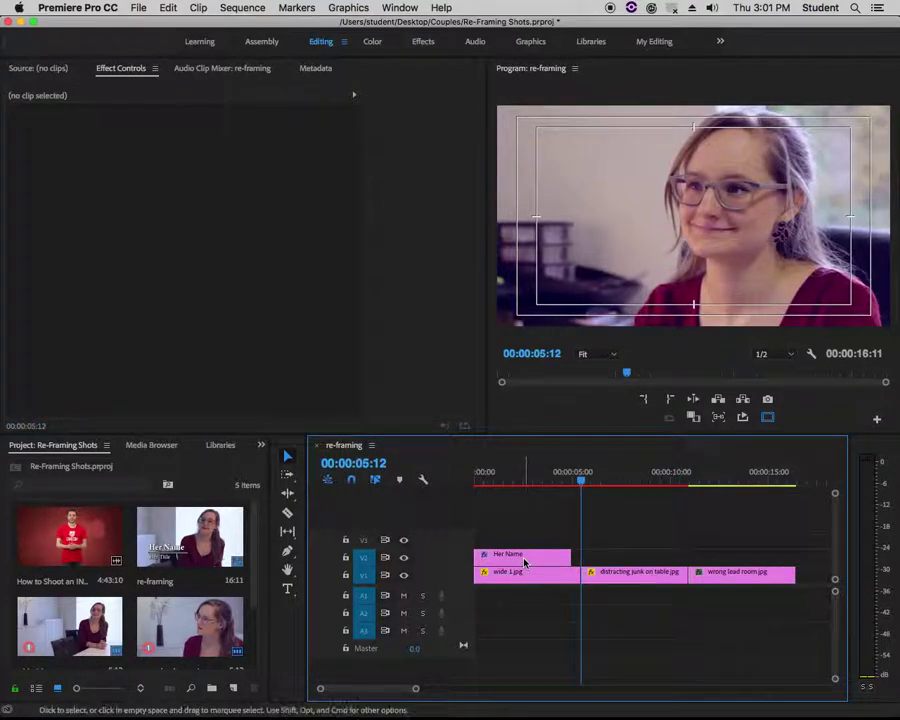
Turn off targeting for V1, then copy the Her Name title clip and paste it on V2 at 00:00:05:12.
{"action": "left_click", "coordinate": [371, 580]}
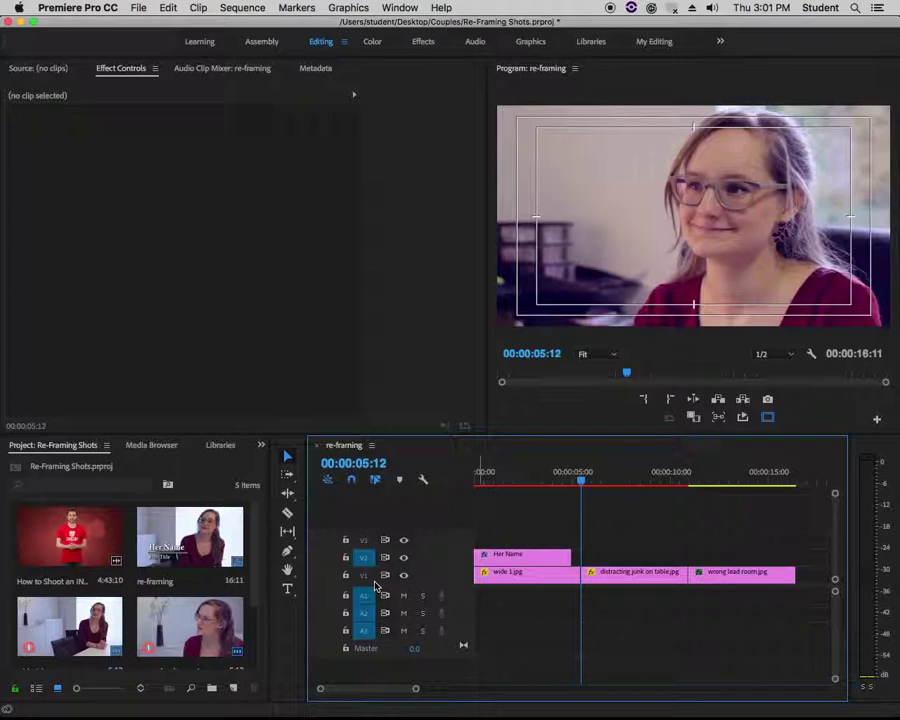
{"action": "left_click", "coordinate": [505, 559]}
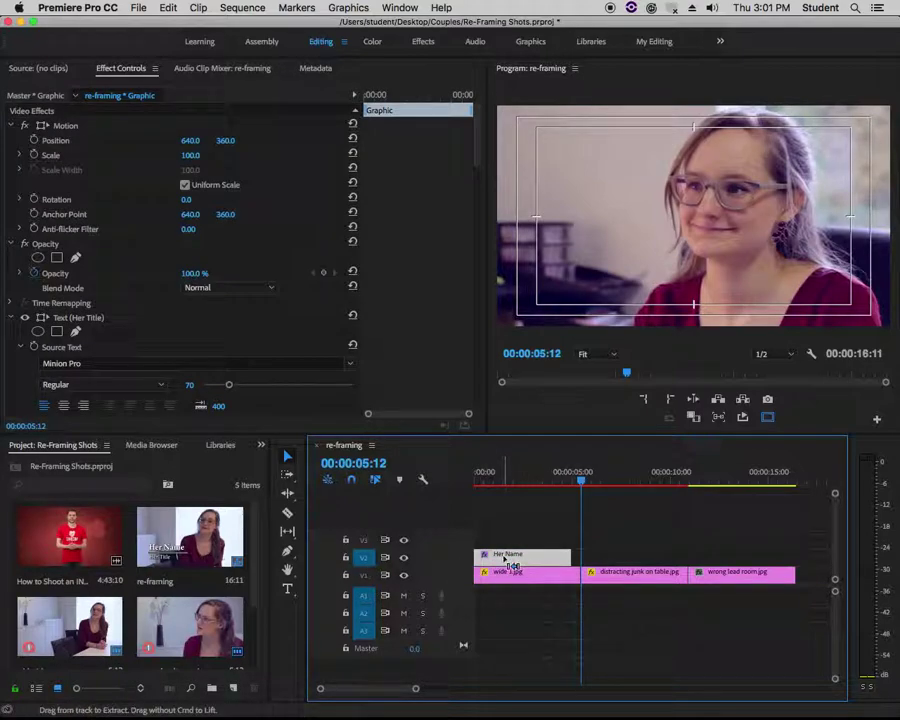
{"action": "key", "text": "super+c"}
{"action": "key", "text": "super+v"}
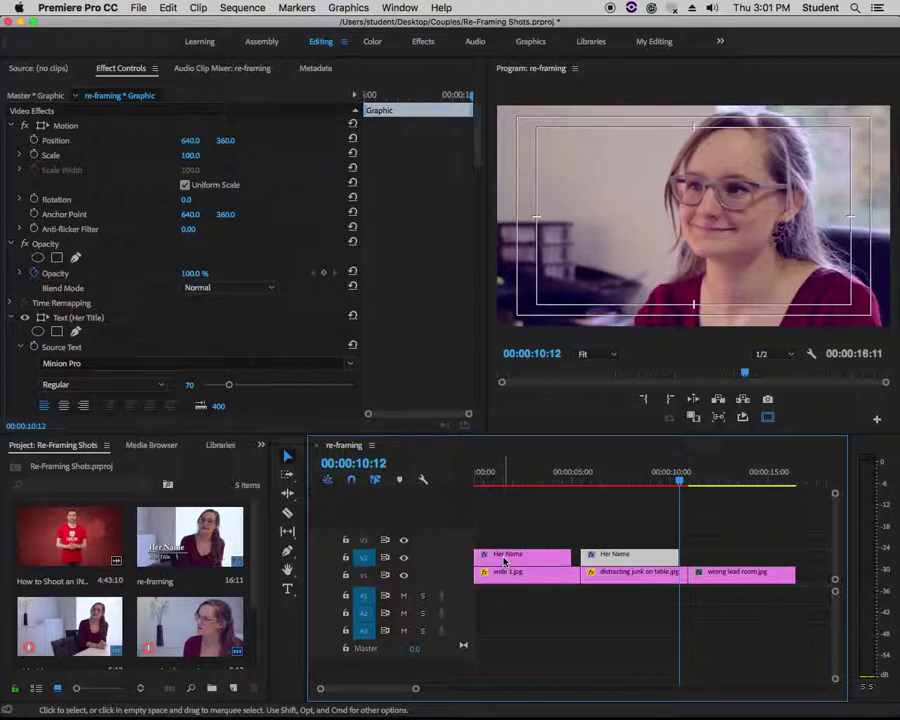
Delete the pasted title copy from V2, and toggle V1 targeting on and back off.
{"action": "key", "text": "Delete"}
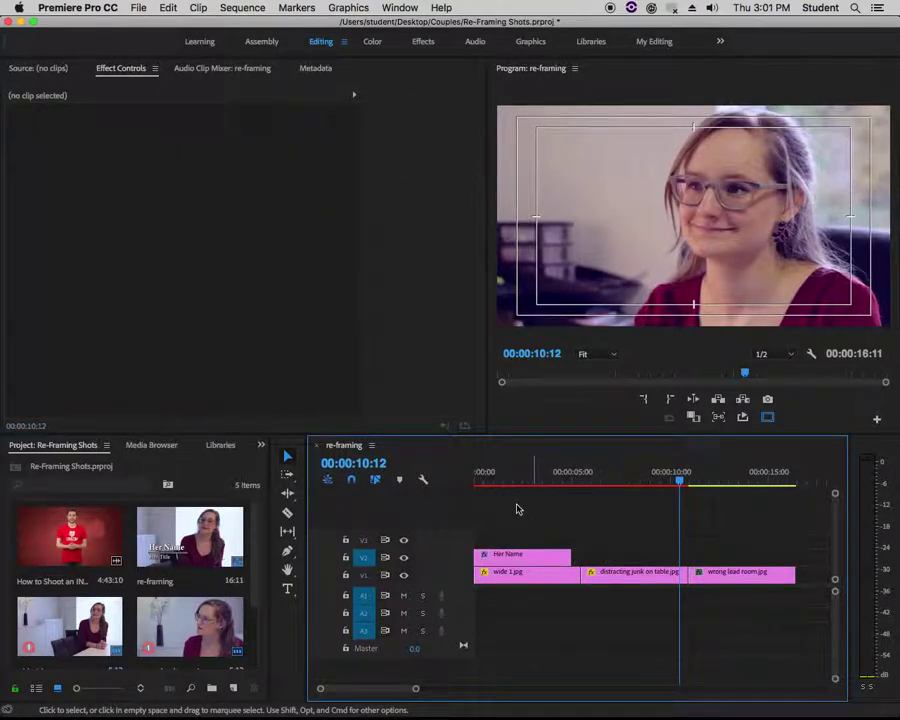
{"action": "left_click", "coordinate": [360, 577]}
{"action": "left_click", "coordinate": [364, 576]}
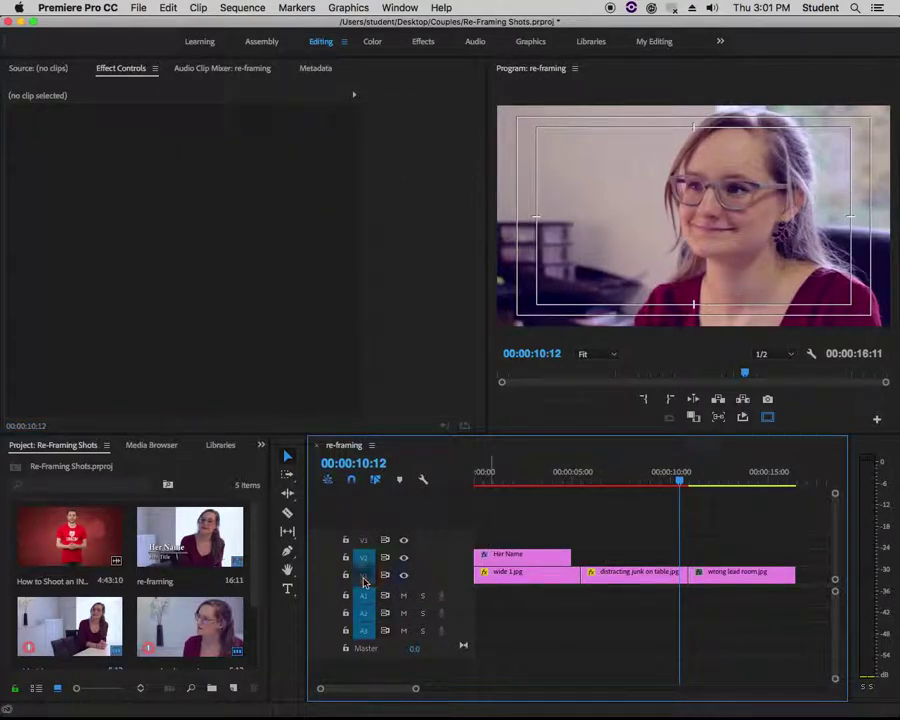
Copy the Her Name title clip, paste it on V2 at 00:00:05:12, and preview the copy at 00:00:07:13.
{"action": "left_click", "coordinate": [516, 558]}
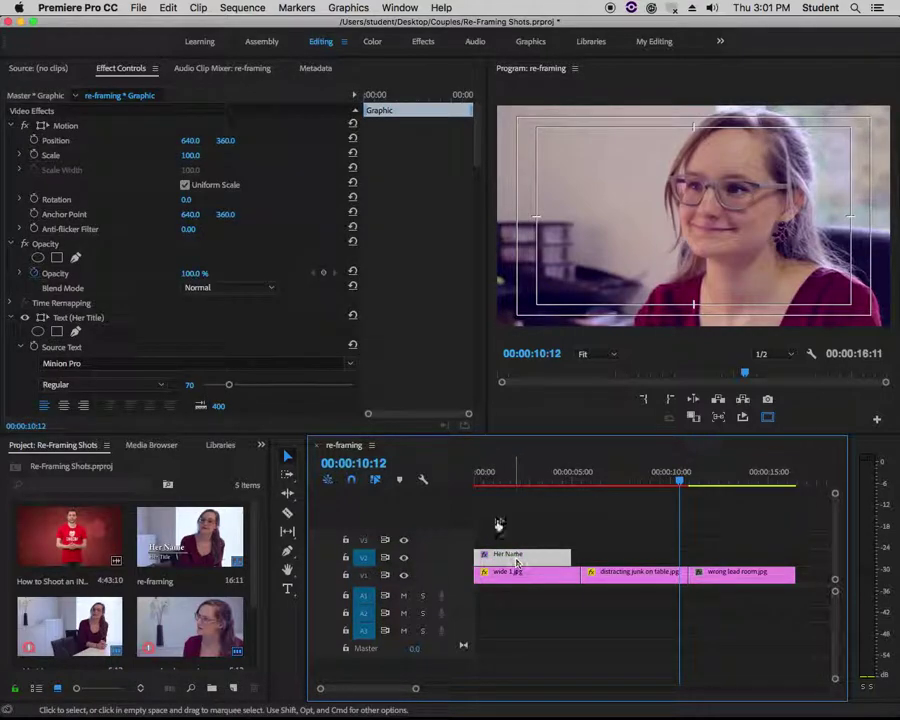
{"action": "left_click", "coordinate": [168, 7]}
{"action": "left_click", "coordinate": [180, 73]}
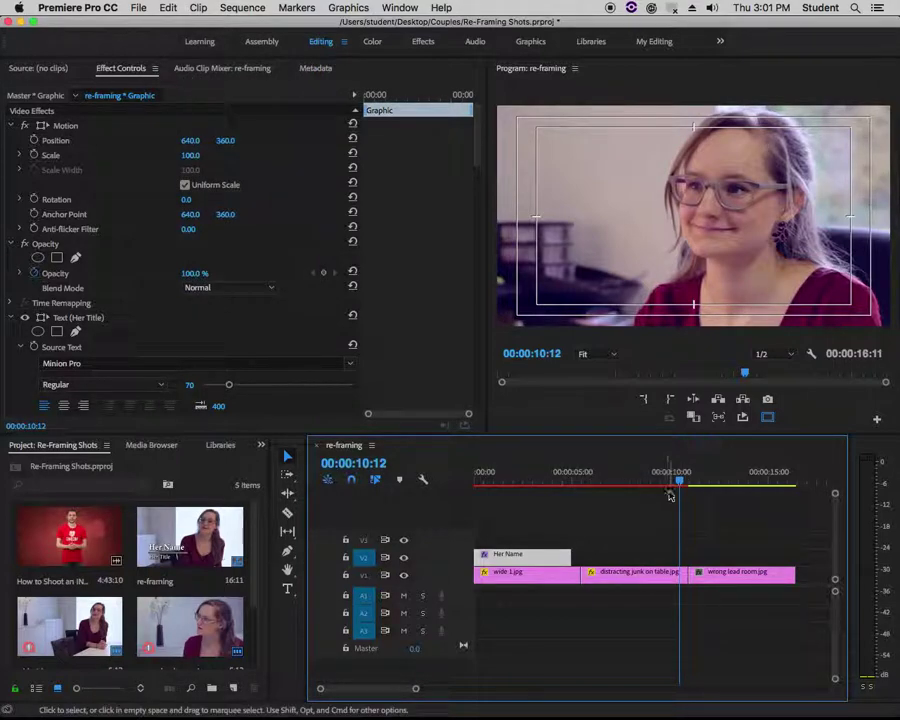
{"action": "left_click_drag", "start_coordinate": [678, 480], "coordinate": [580, 492]}
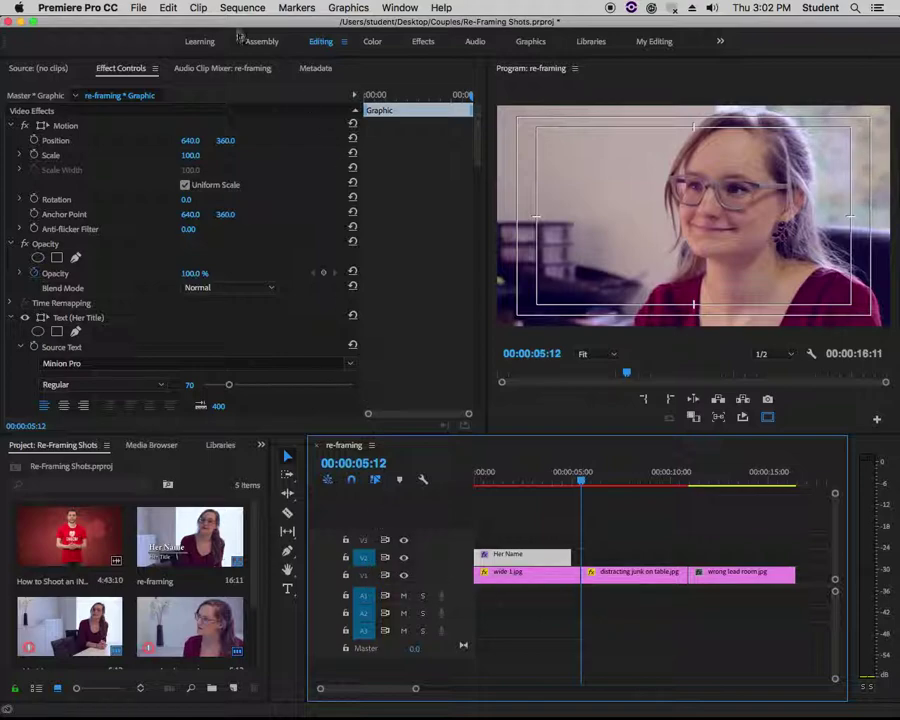
{"action": "left_click", "coordinate": [167, 8]}
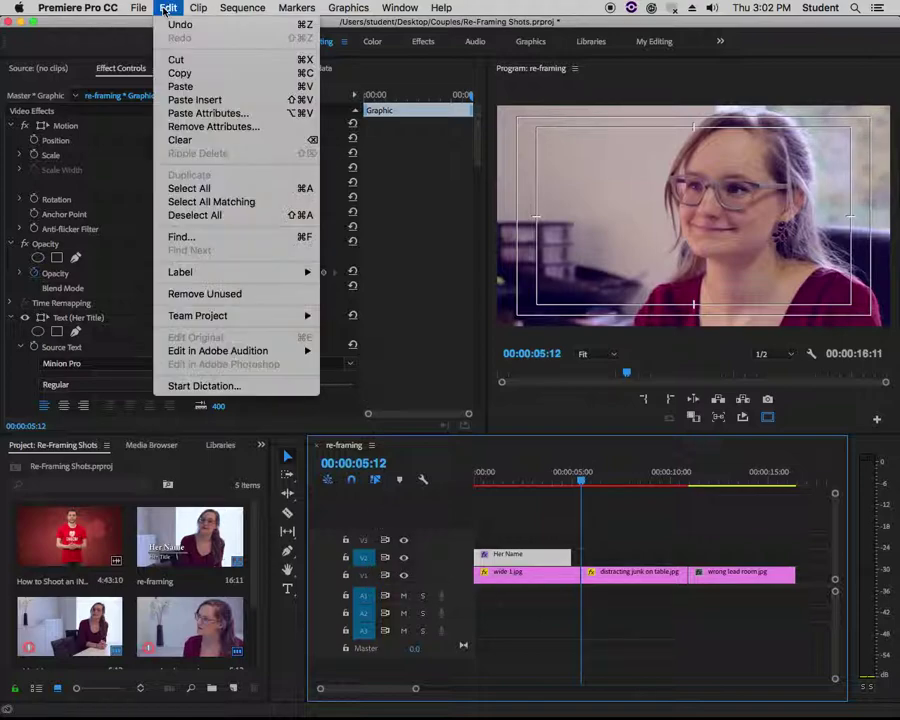
{"action": "left_click", "coordinate": [183, 87]}
{"action": "left_click", "coordinate": [620, 472]}
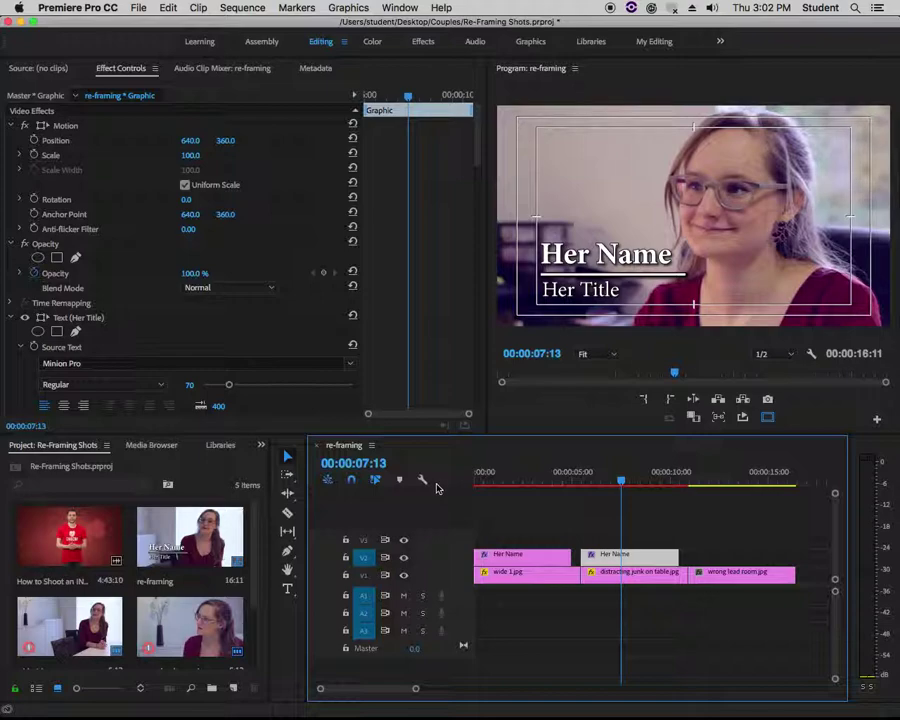
Switch to QuickTime Player and quit it, opening the save prompt for the screen recording.
{"action": "key", "text": "super+s"}
{"action": "mouse_move", "coordinate": [195, 712]}
{"action": "left_click", "coordinate": [170, 702]}
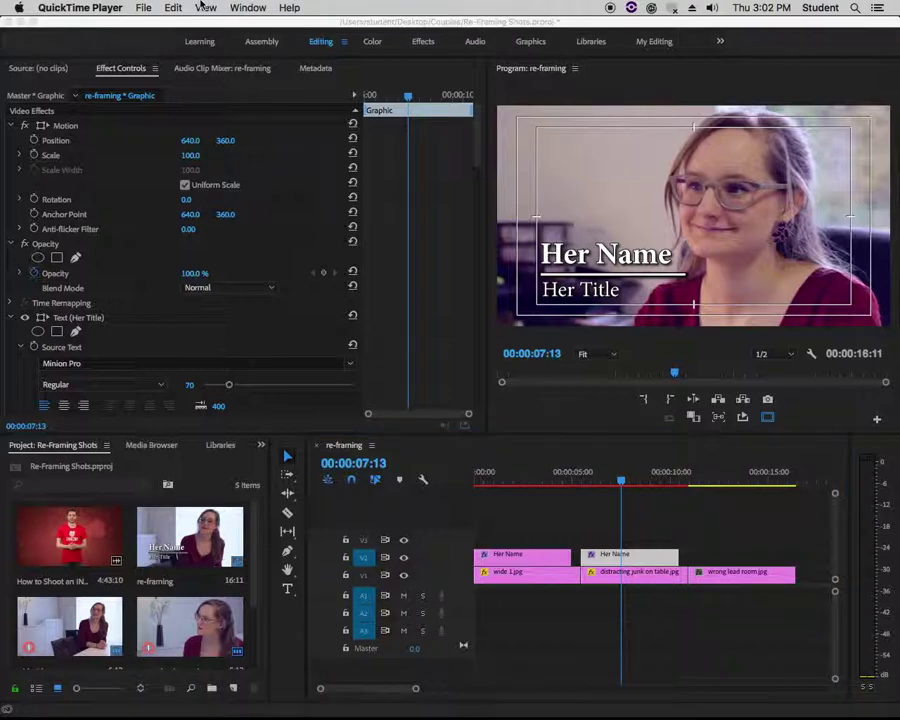
{"action": "left_click", "coordinate": [143, 8]}
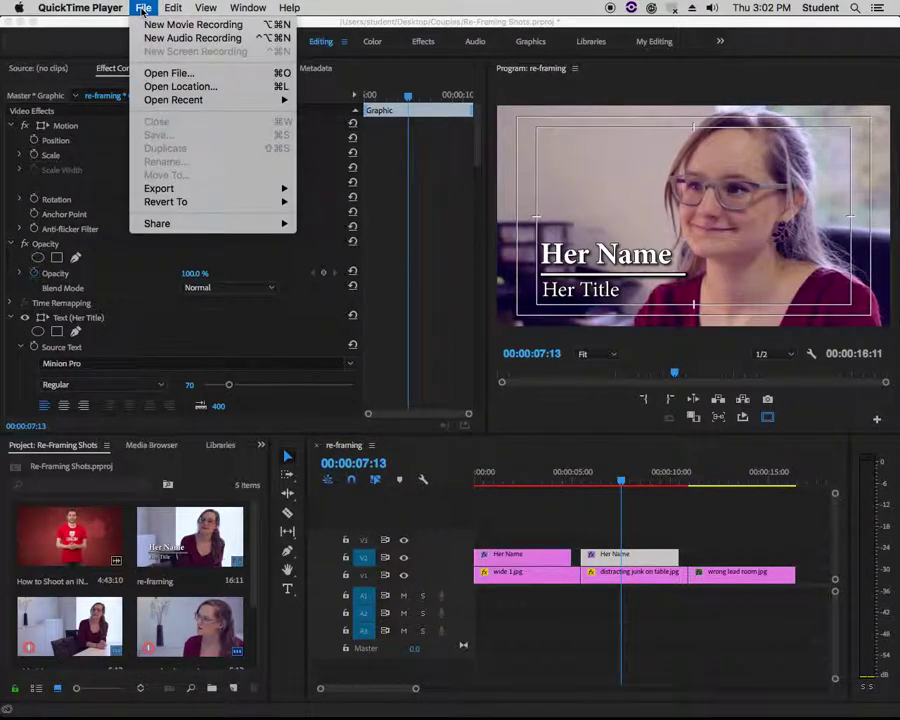
{"action": "mouse_move", "coordinate": [106, 12]}
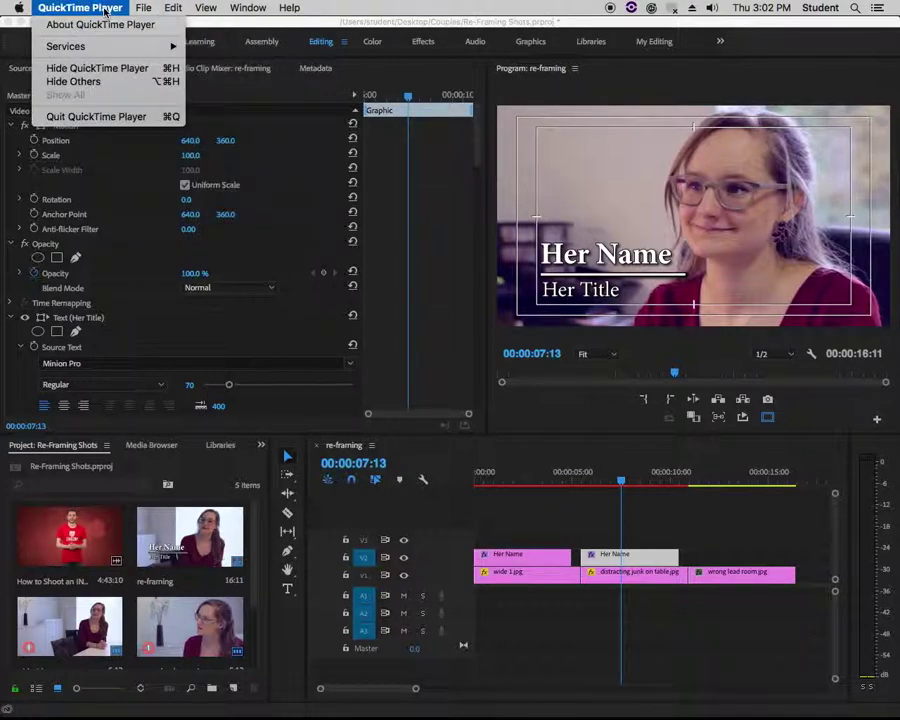
{"action": "mouse_move", "coordinate": [181, 14]}
{"action": "left_click", "coordinate": [100, 116]}
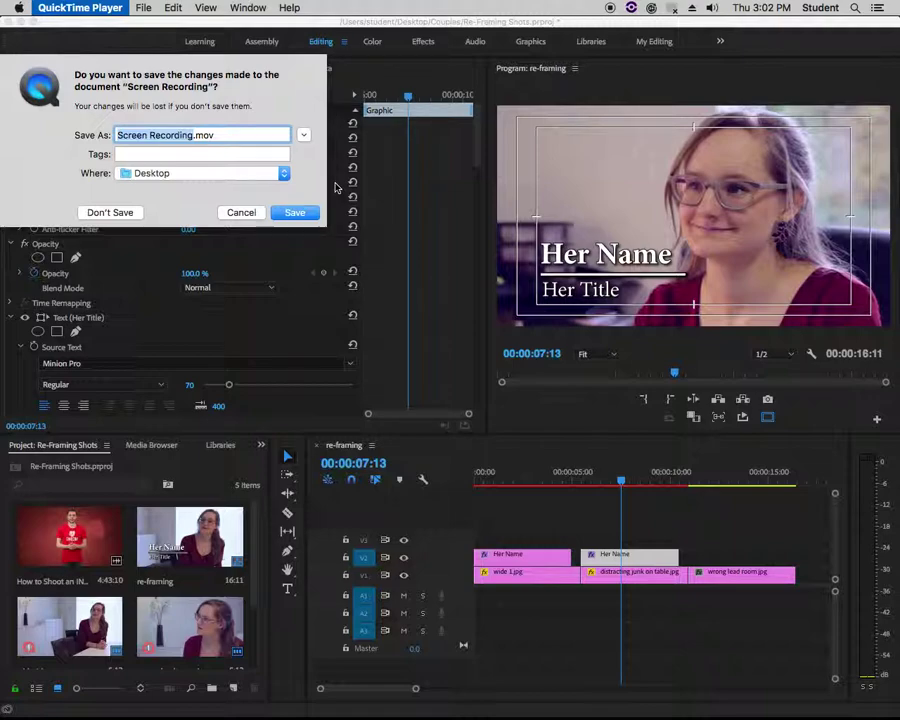
Name the screen recording file "Title in Premiere" in the save prompt.
{"action": "type", "text": "Tit"}
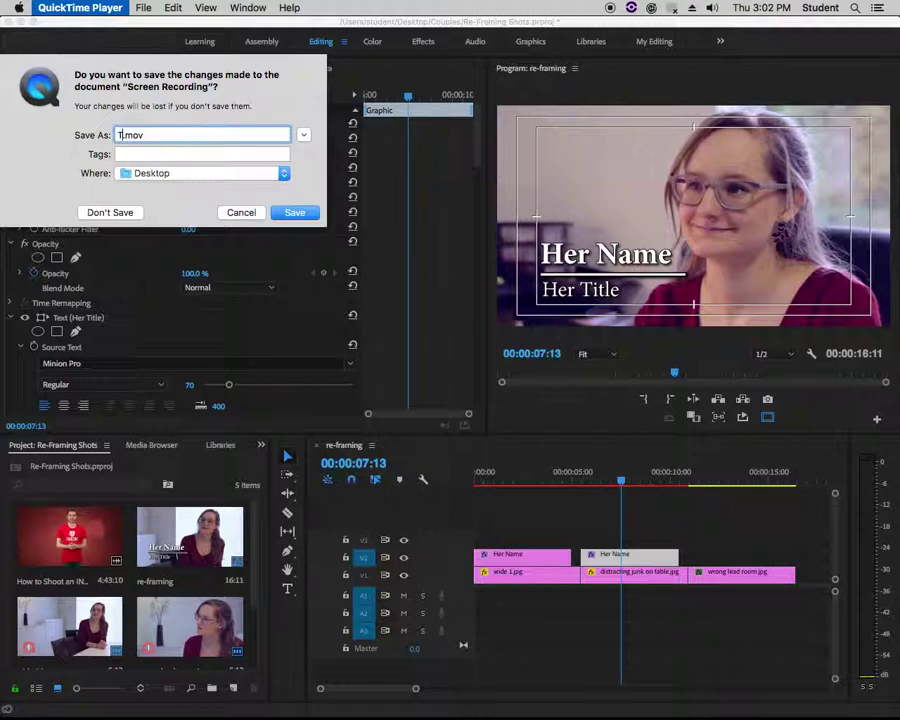
{"action": "type", "text": "le in F"}
{"action": "type", "text": "remiere Pro"}
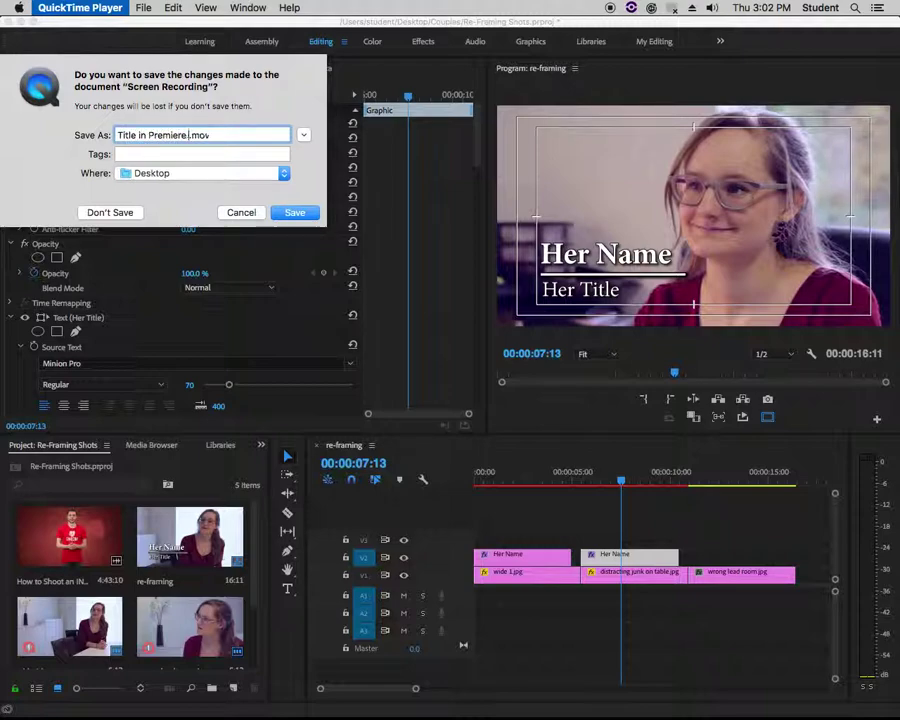